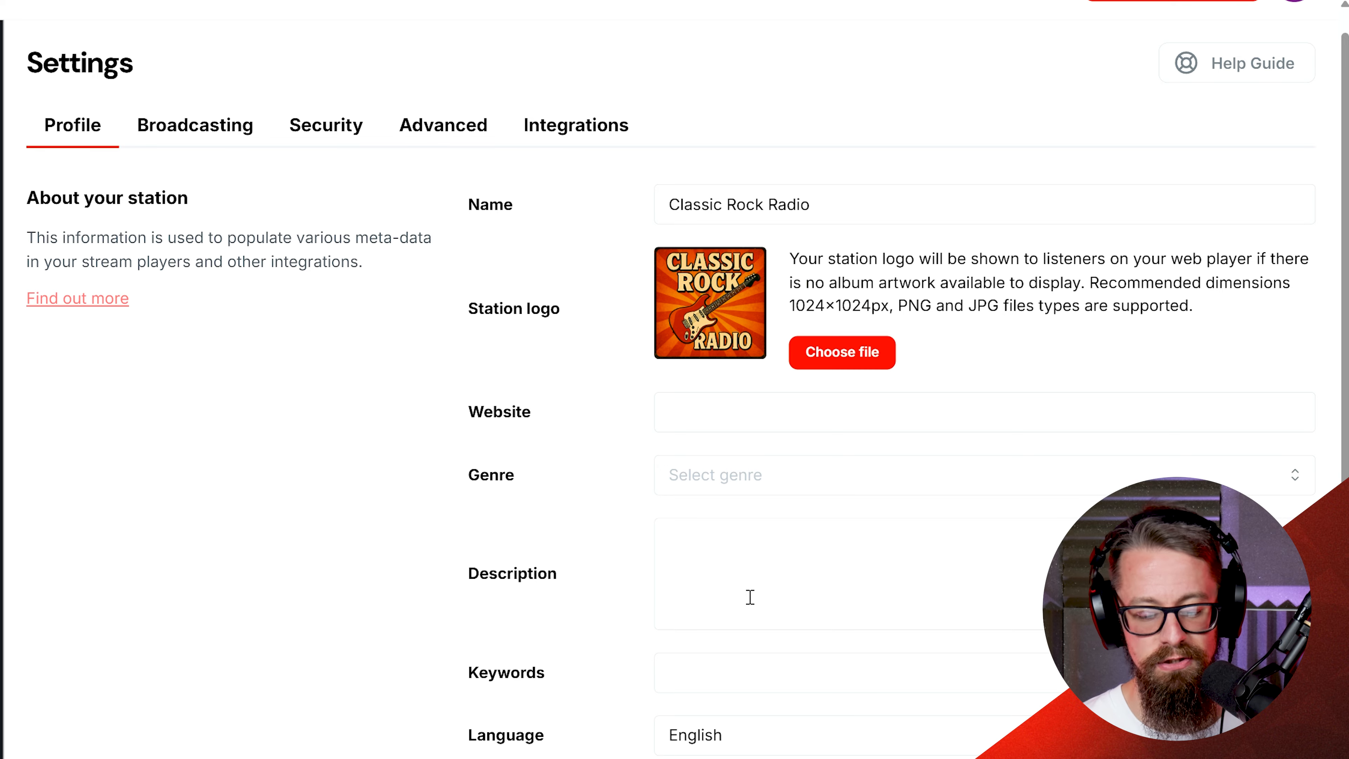
- Review the station's profile settings, from name and logo down to the Weekly Digest email option
scroll(750, 597, down, 3)
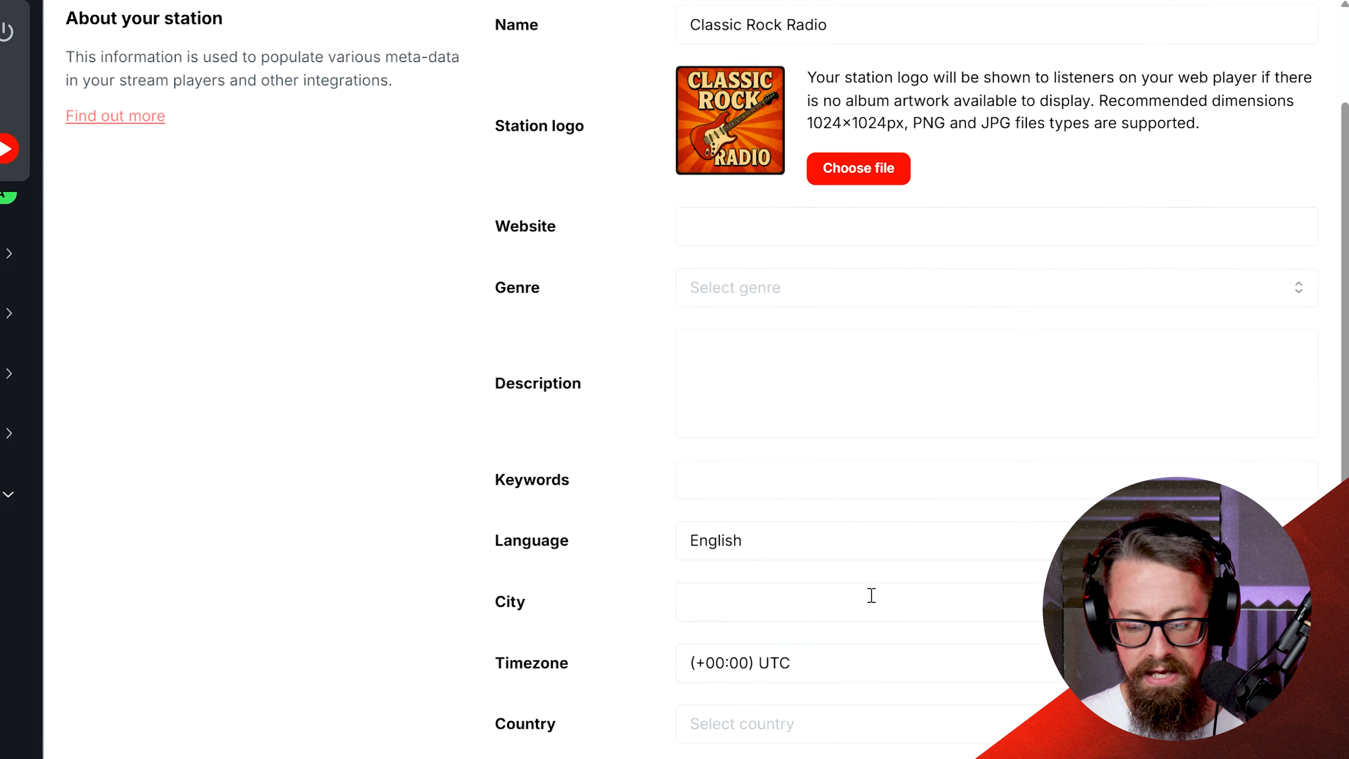
scroll(871, 595, down, 2)
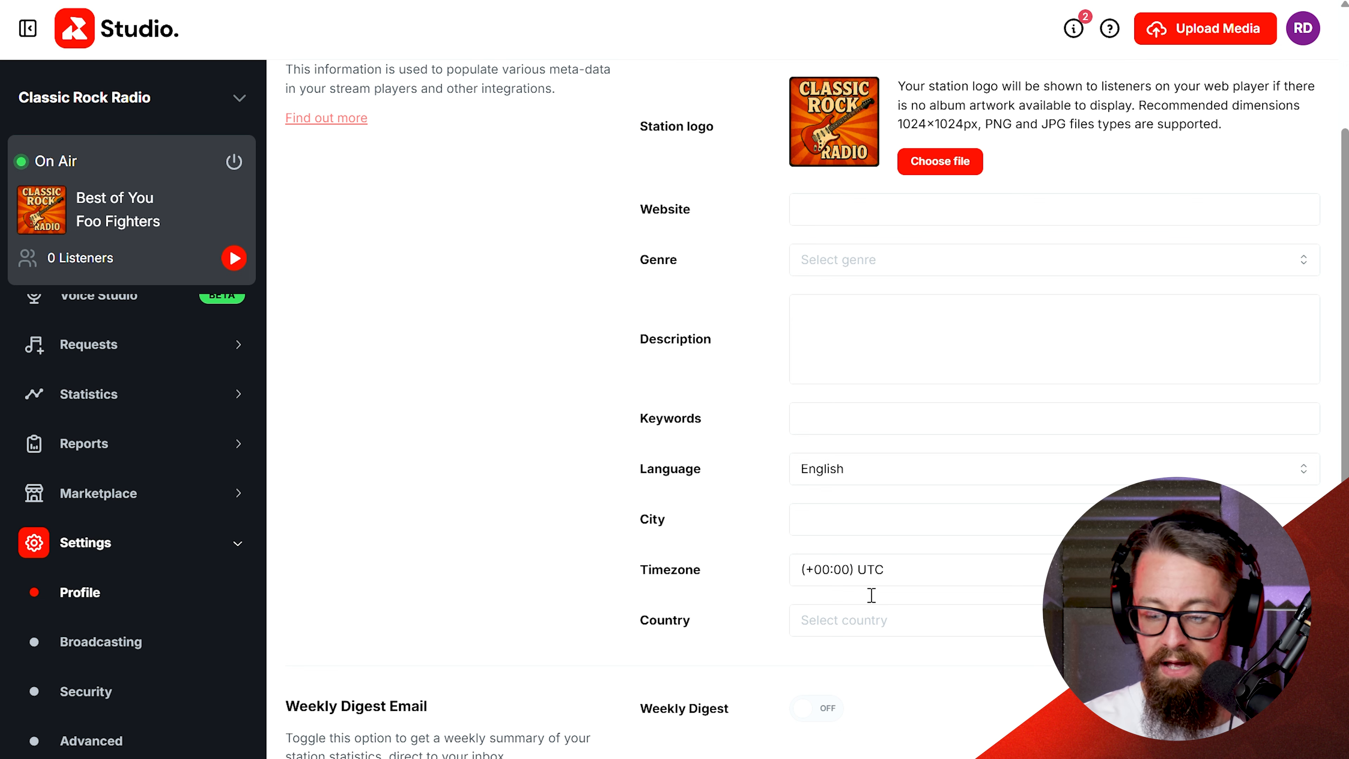
scroll(675, 634, down, 2)
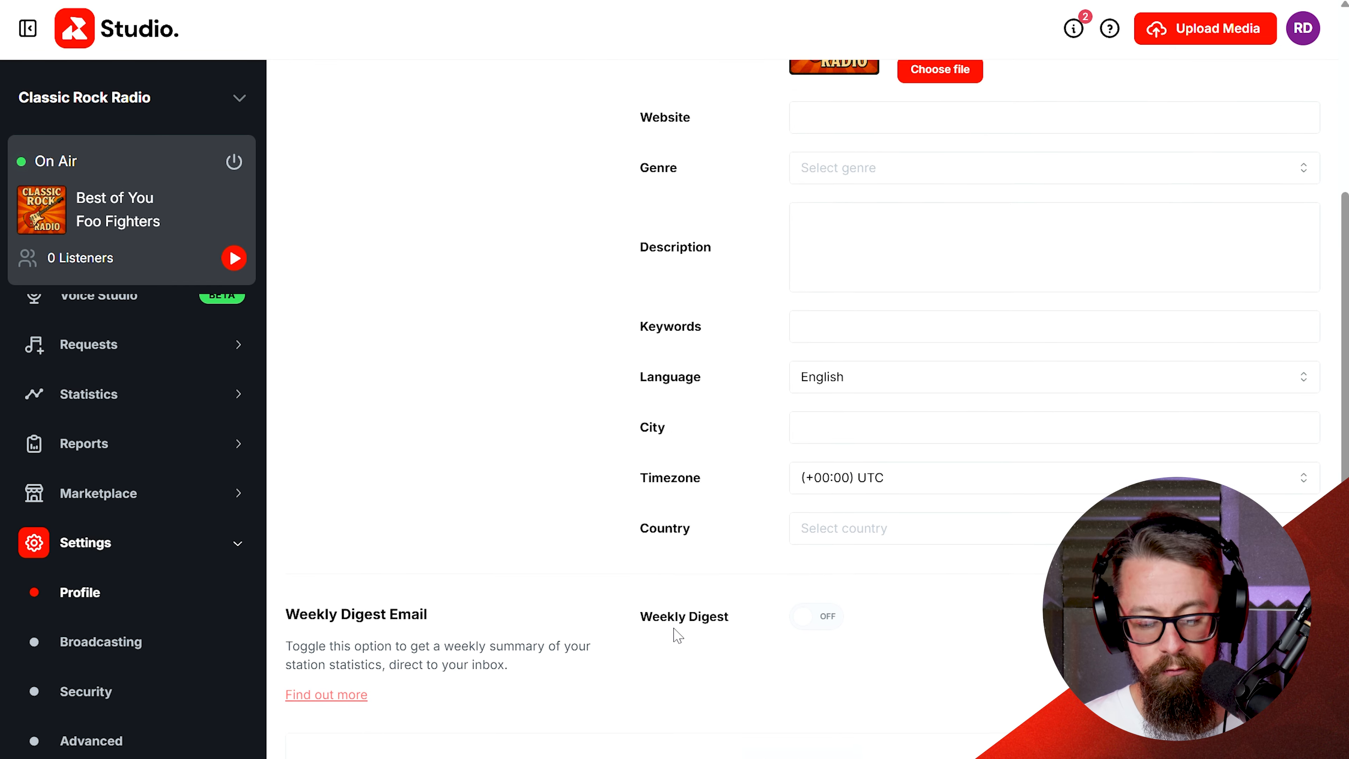
scroll(675, 634, down, 1)
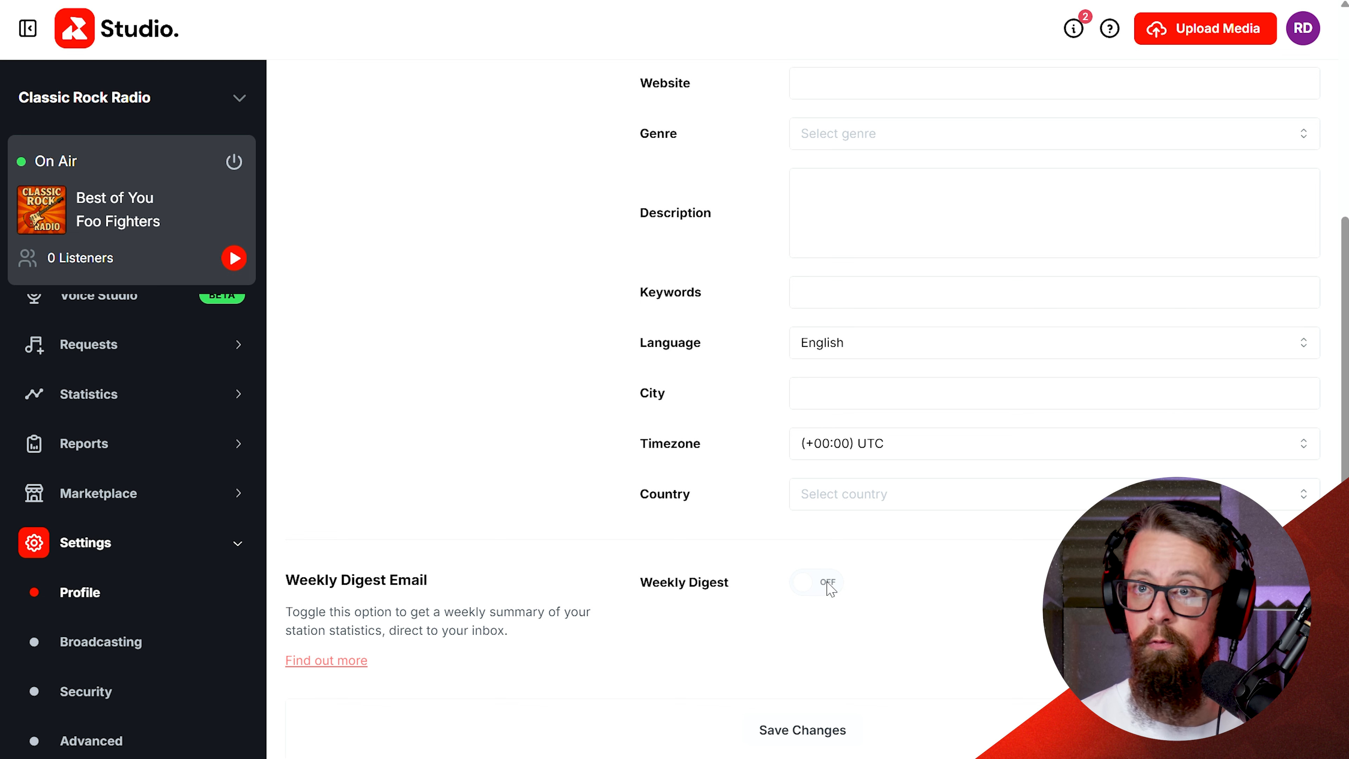
click(885, 718)
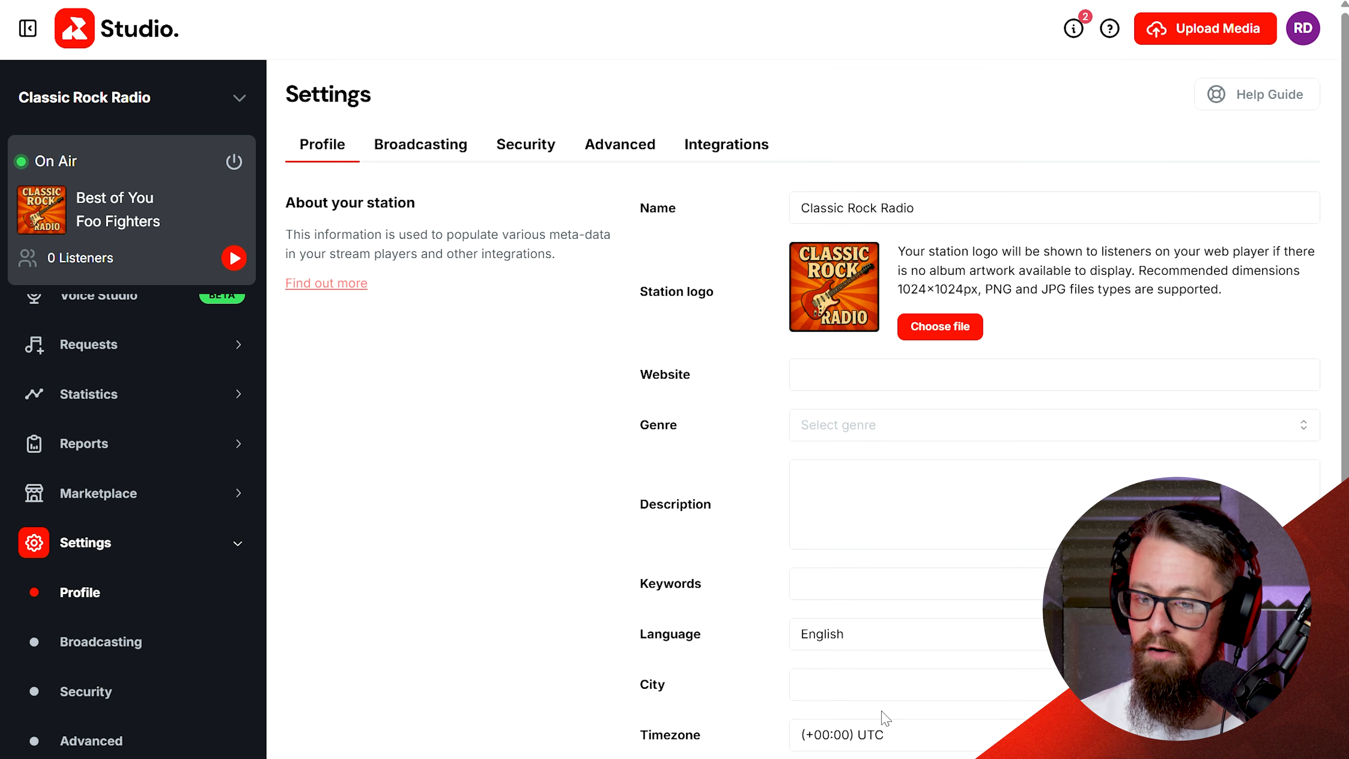
- In the Broadcasting settings, try crossfade lengths of 10 seconds and none, set 3 seconds, and turn on volume normalisation
click(441, 151)
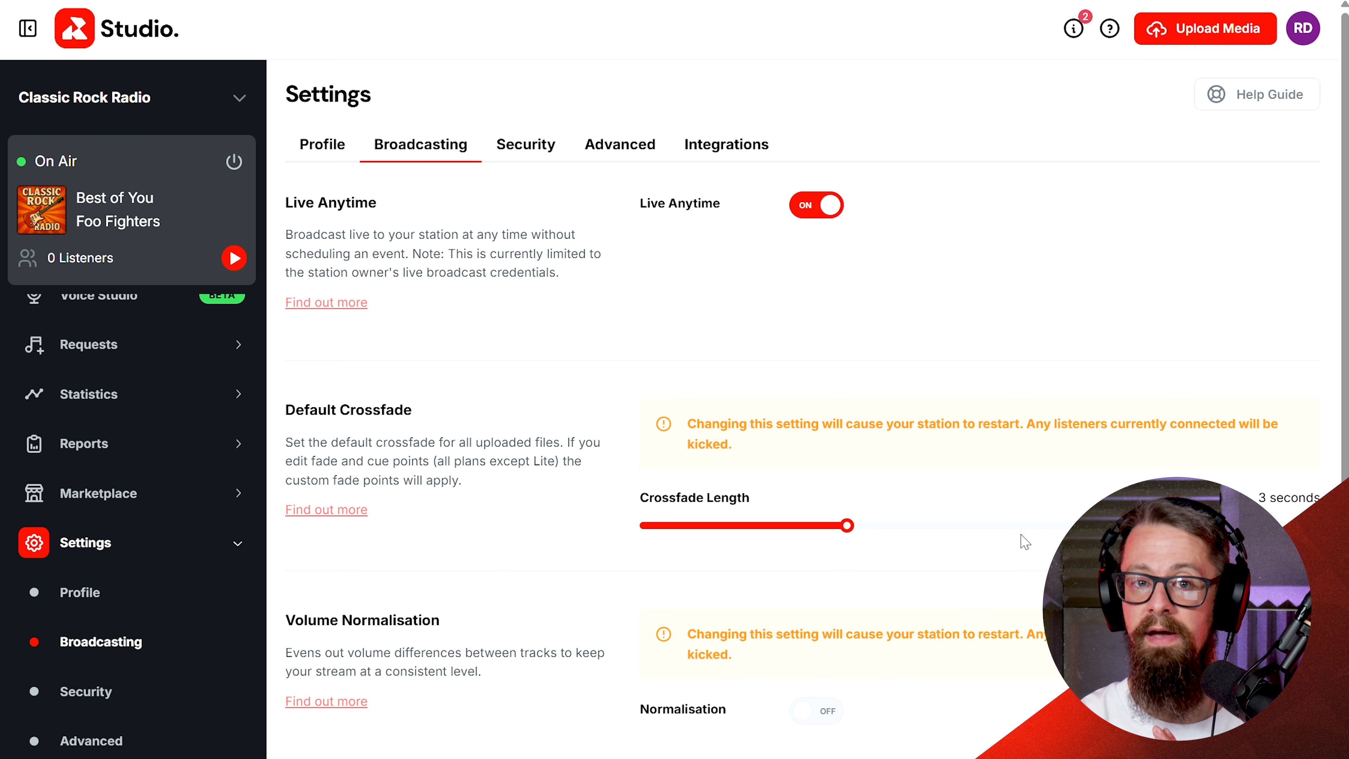
drag(847, 524, 1316, 525)
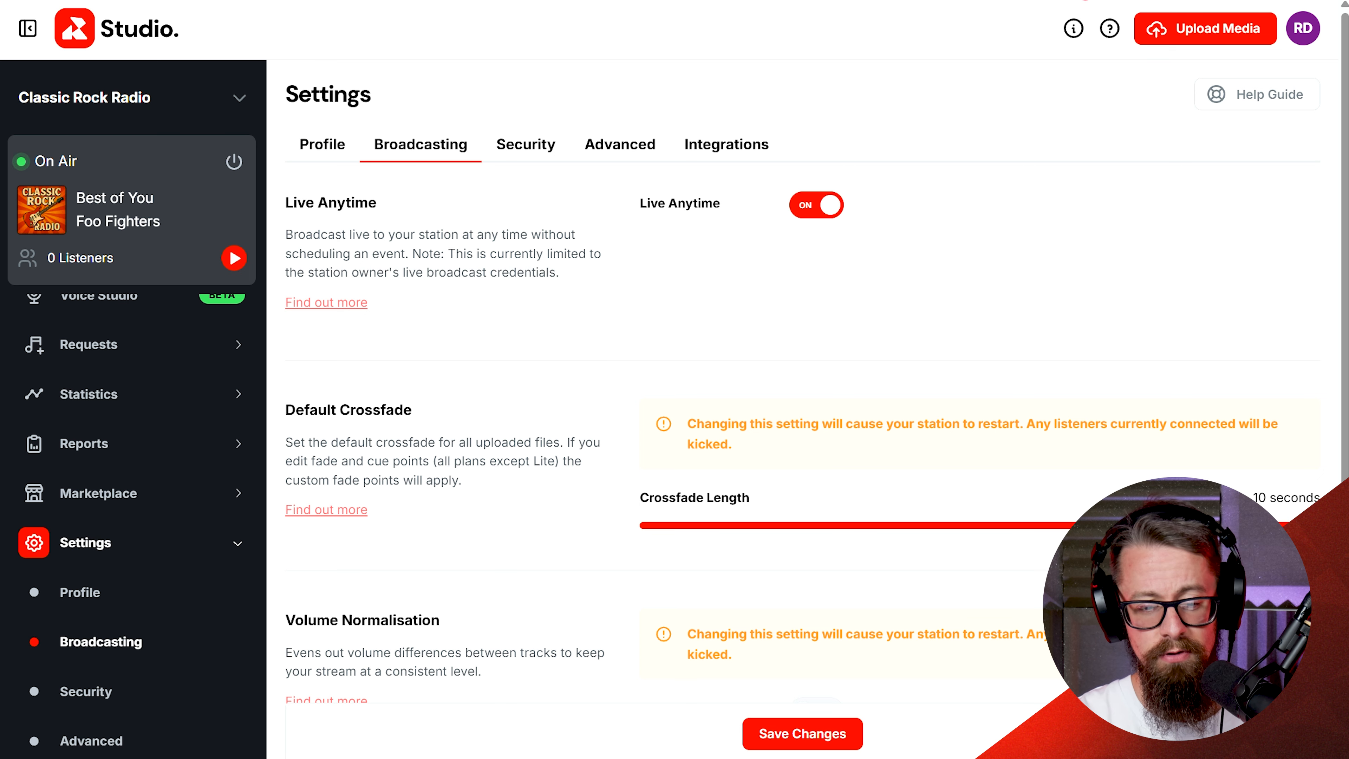
drag(1317, 525, 643, 525)
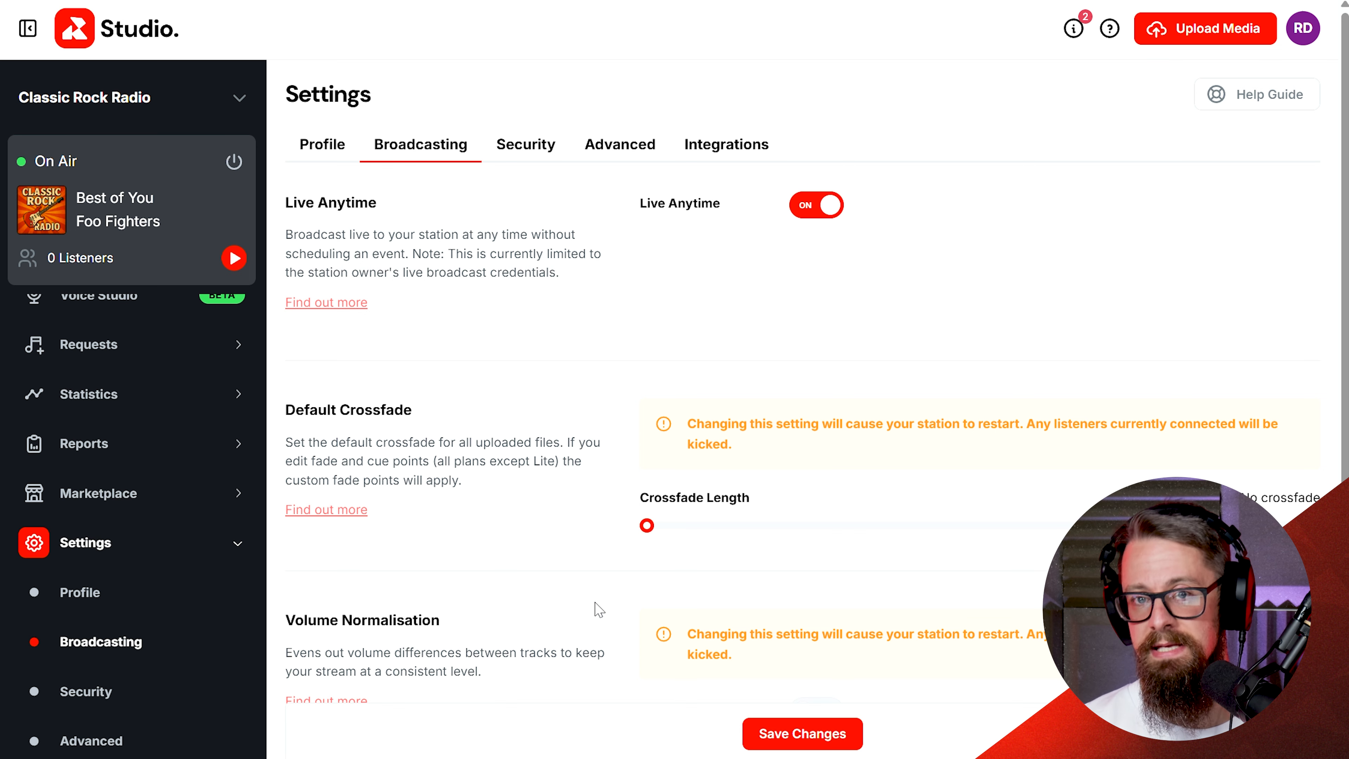
mouse_move(653, 529)
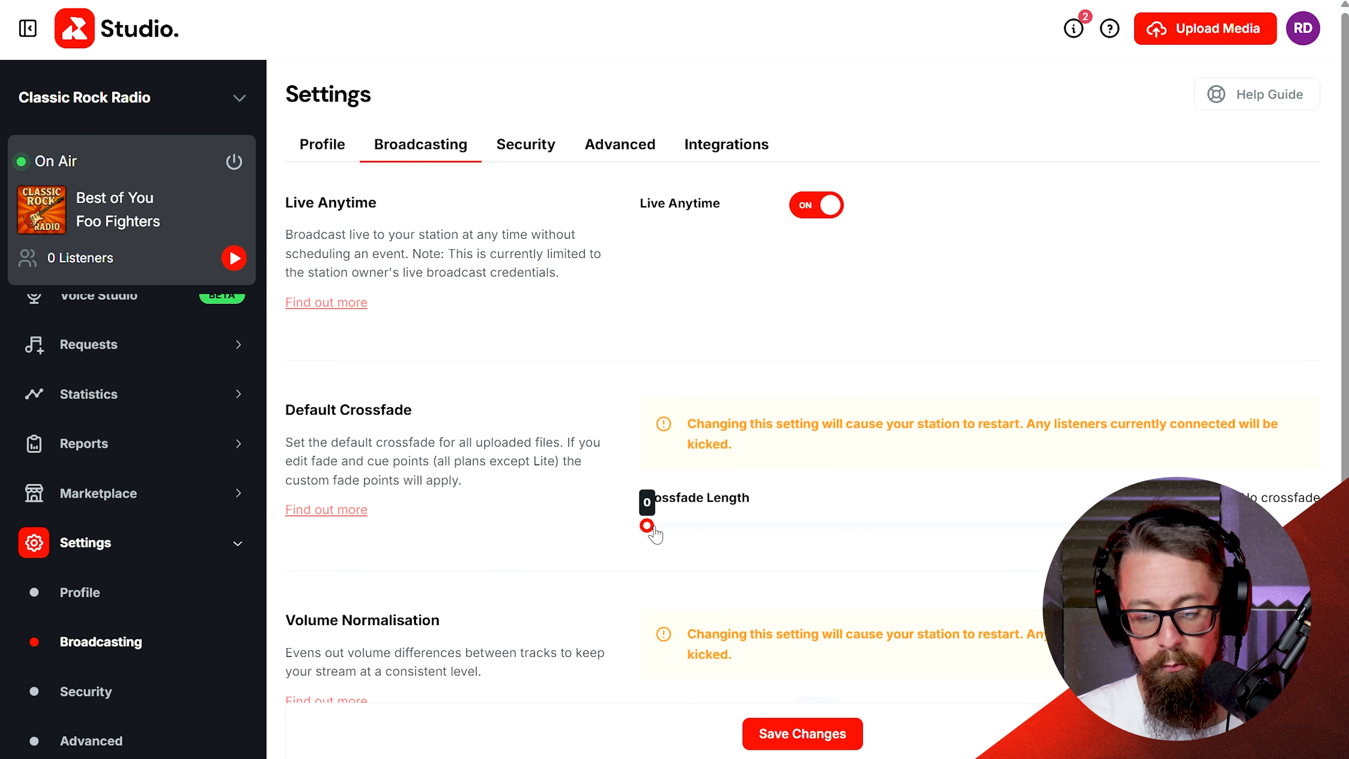
drag(654, 528, 831, 530)
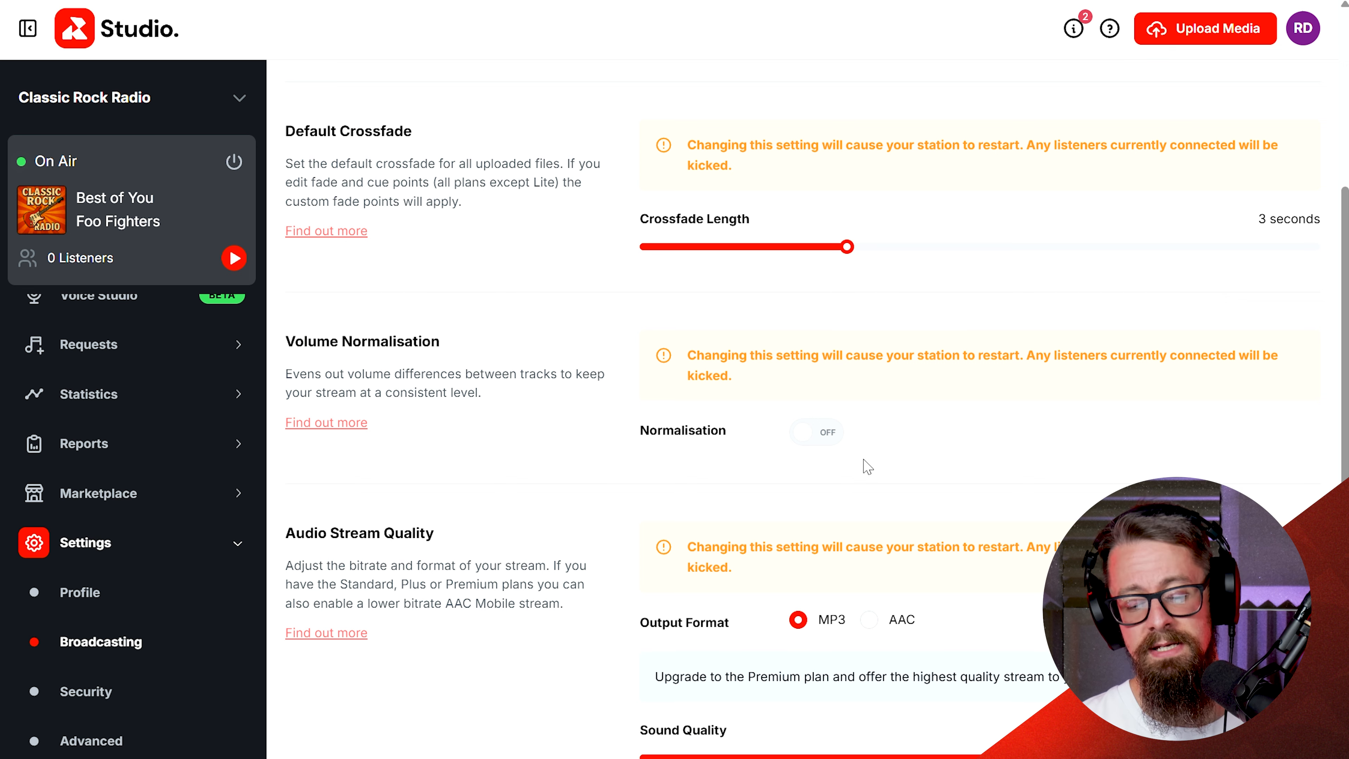
click(817, 432)
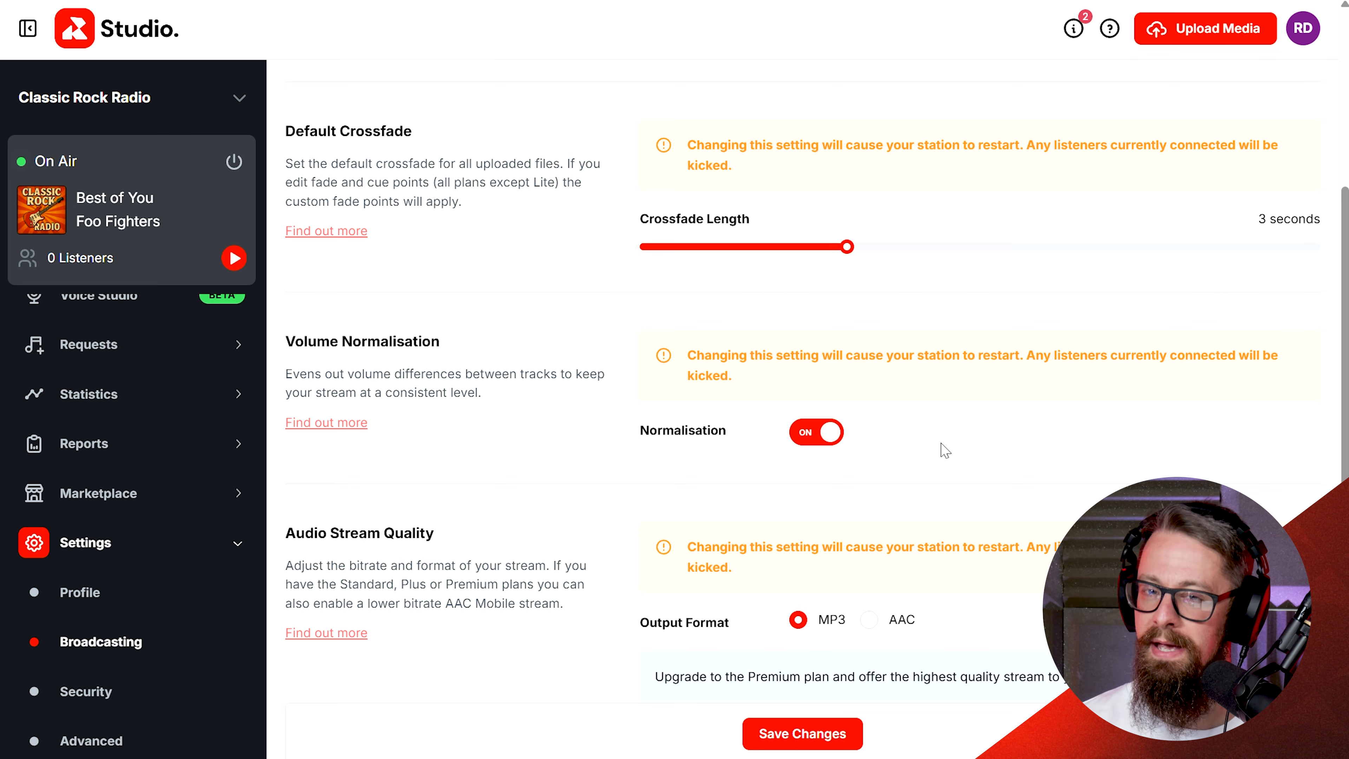
- Try several MP3 stream sound quality levels, including 64, 96 and 128kbs, and set it to CD (192kbs)
scroll(945, 450, down, 3)
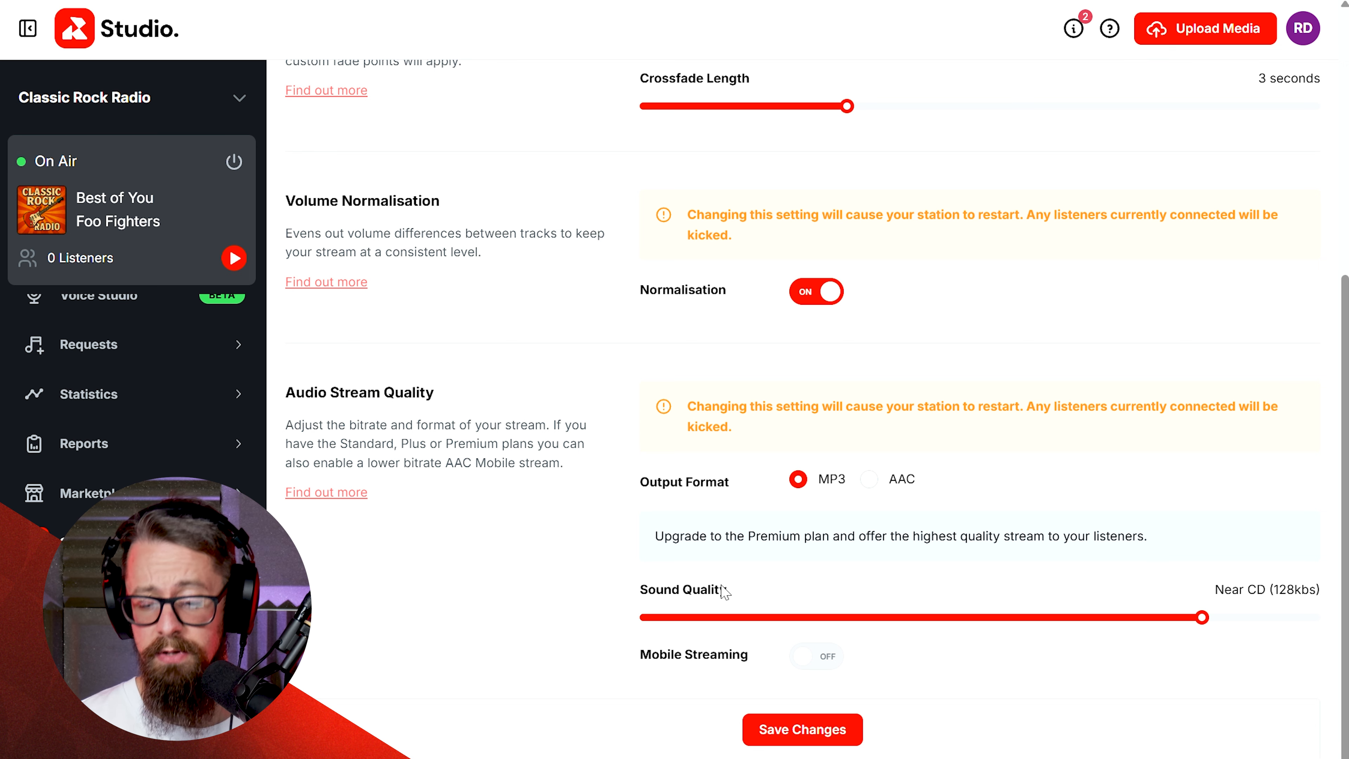
drag(1210, 623, 1313, 617)
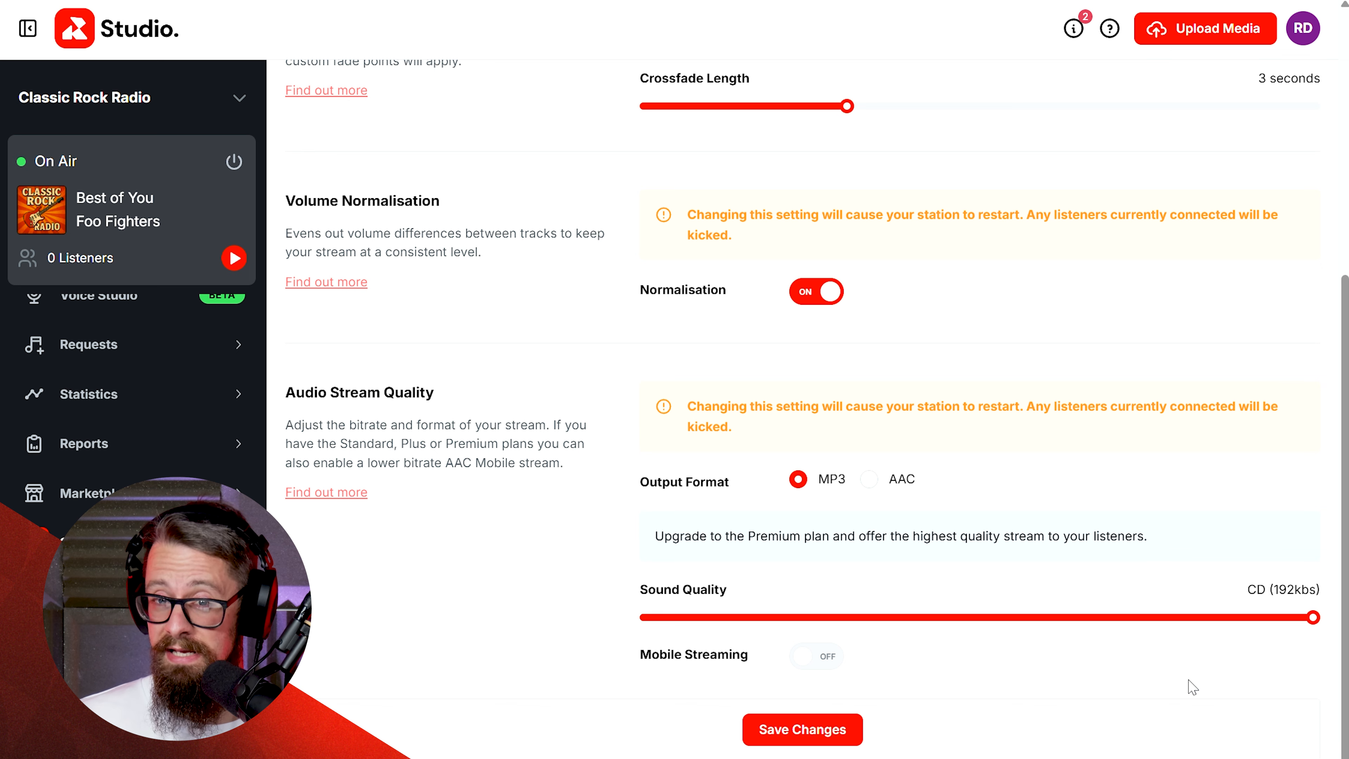
drag(1312, 616, 1203, 617)
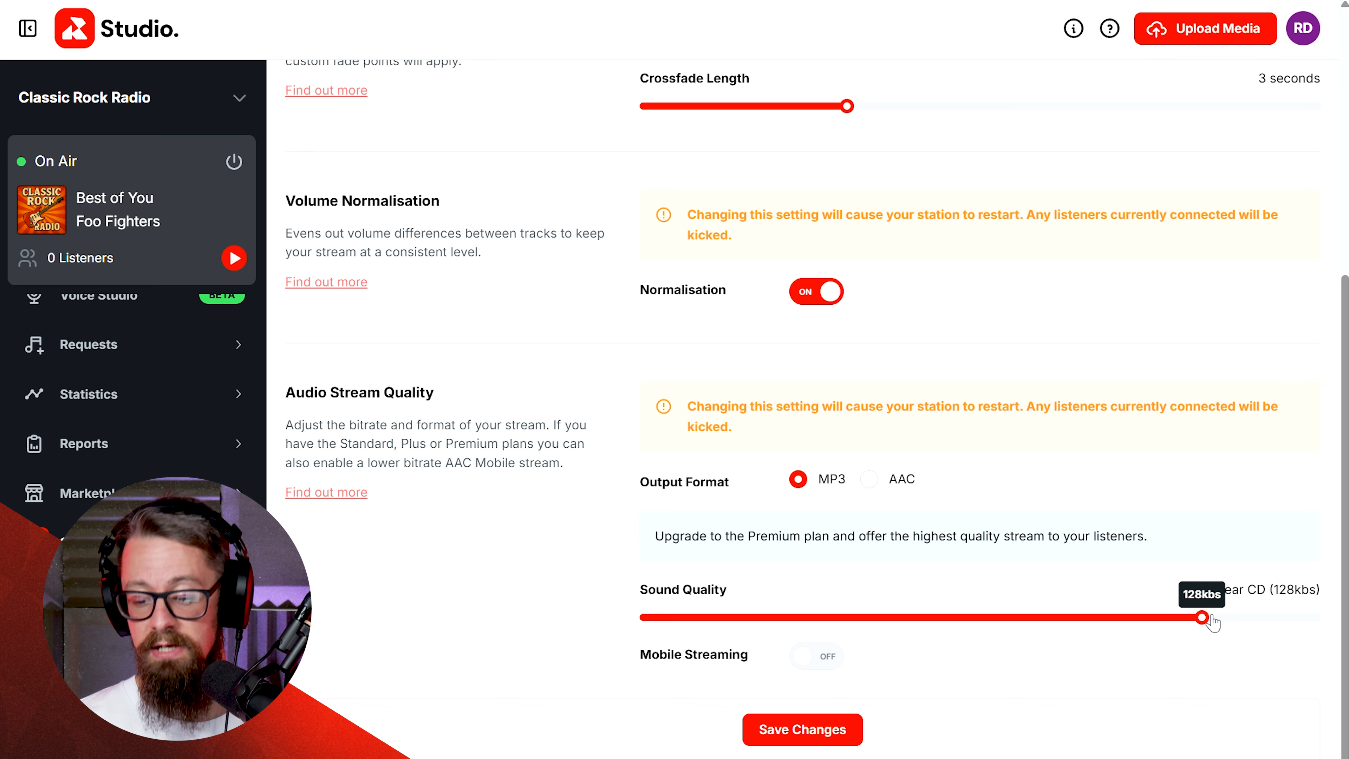
drag(1237, 620, 1307, 623)
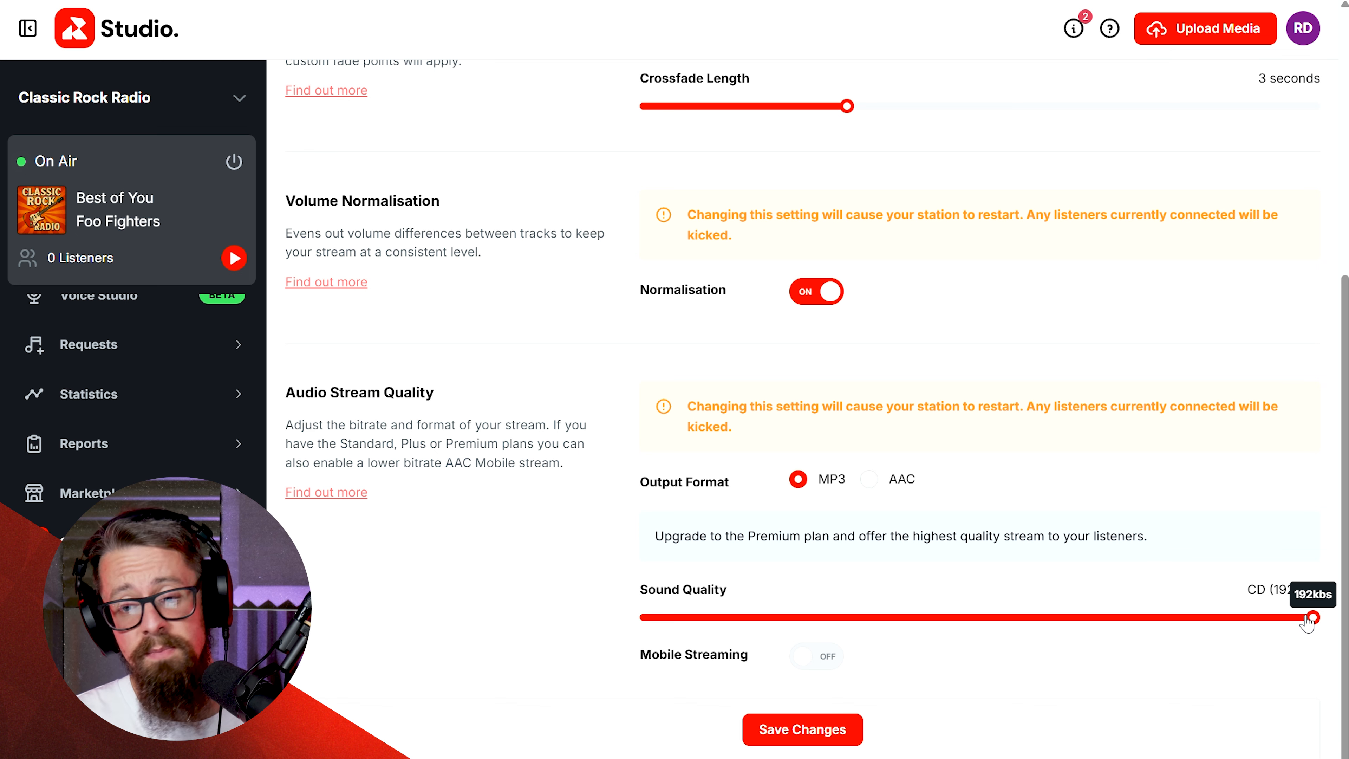
drag(1312, 618, 1131, 609)
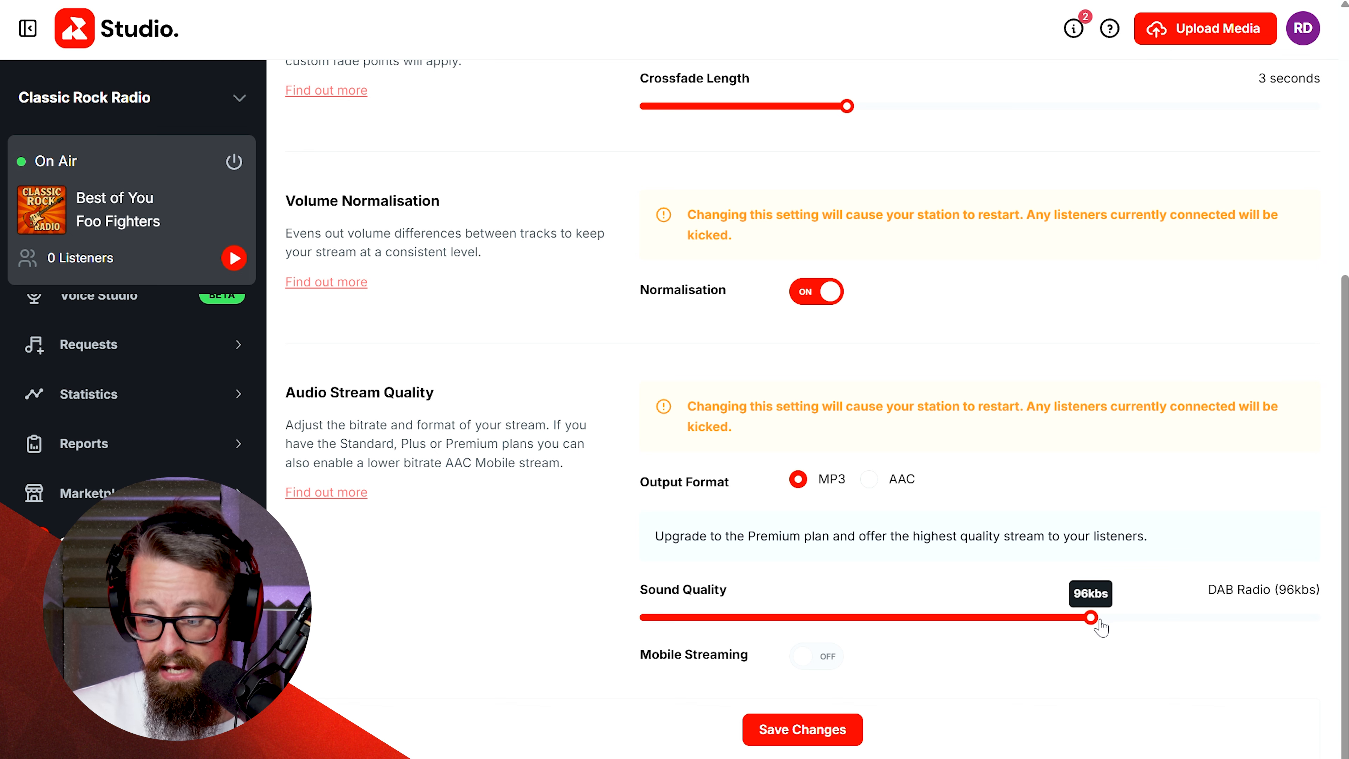
drag(1101, 626, 1027, 619)
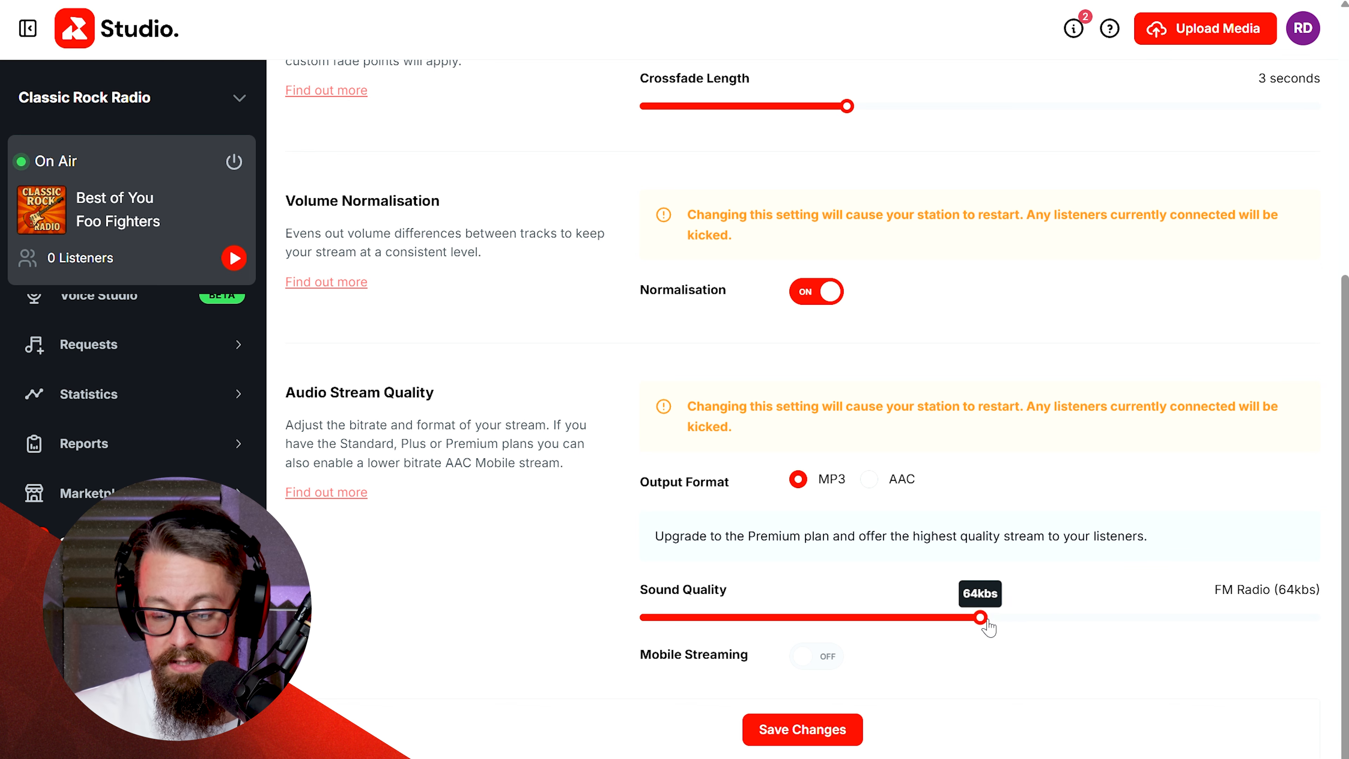
drag(982, 621, 1075, 624)
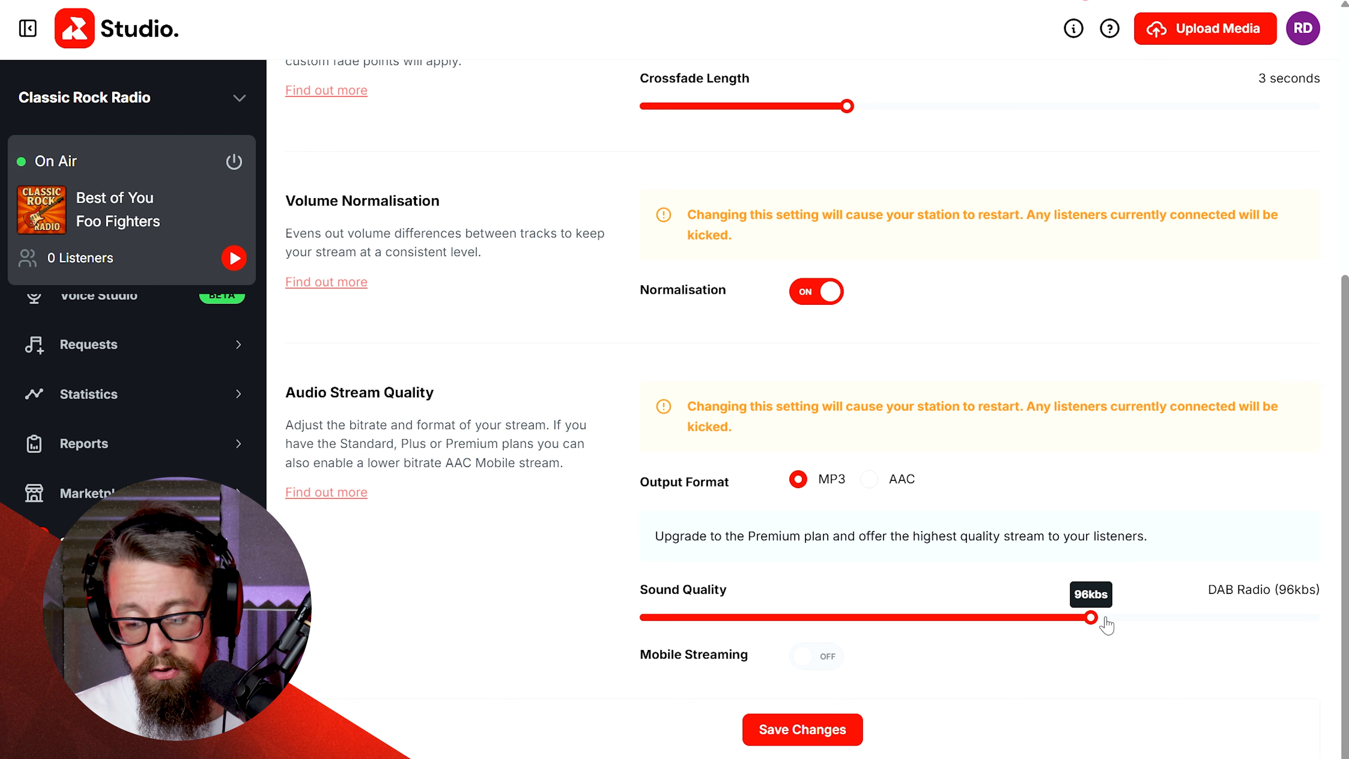
click(844, 627)
drag(844, 629, 1326, 625)
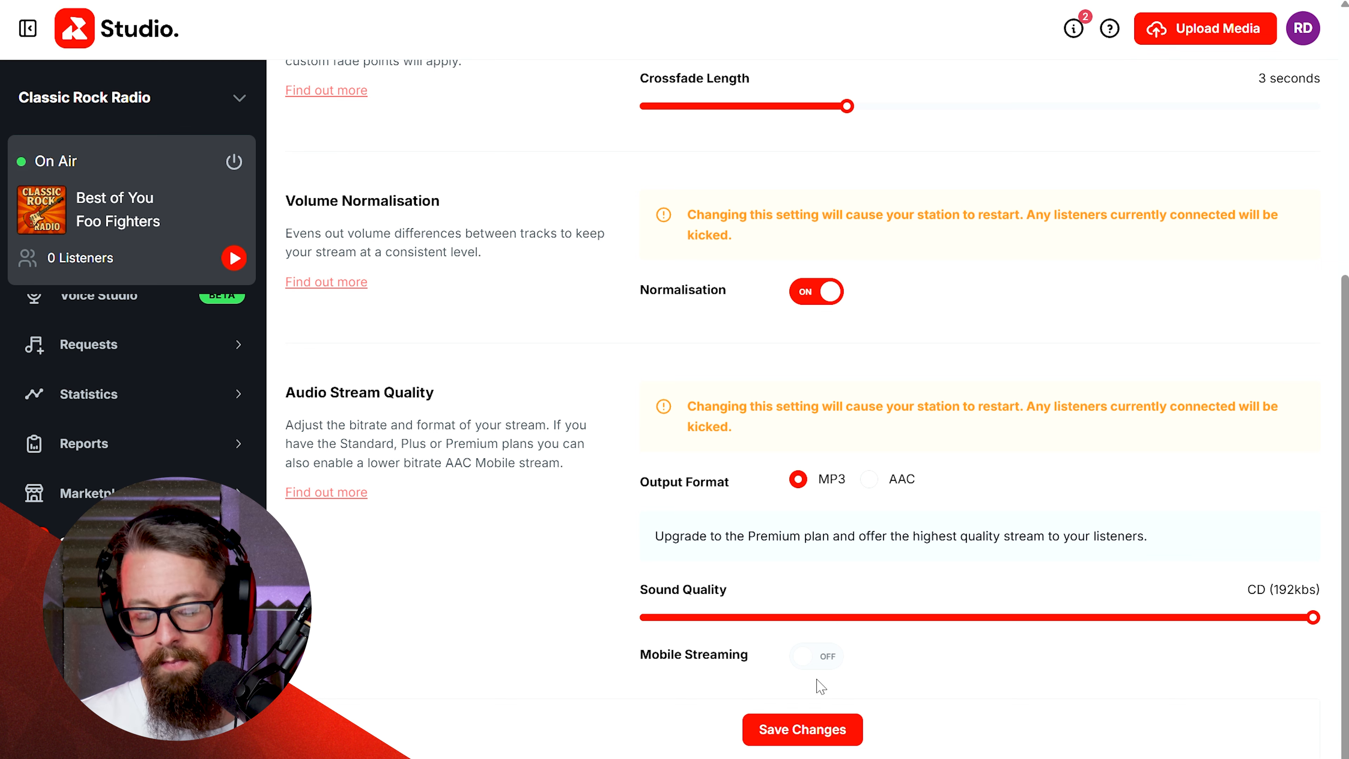
- Enable mobile streaming and set the mobile quality to FM Radio (64kbs)
click(821, 661)
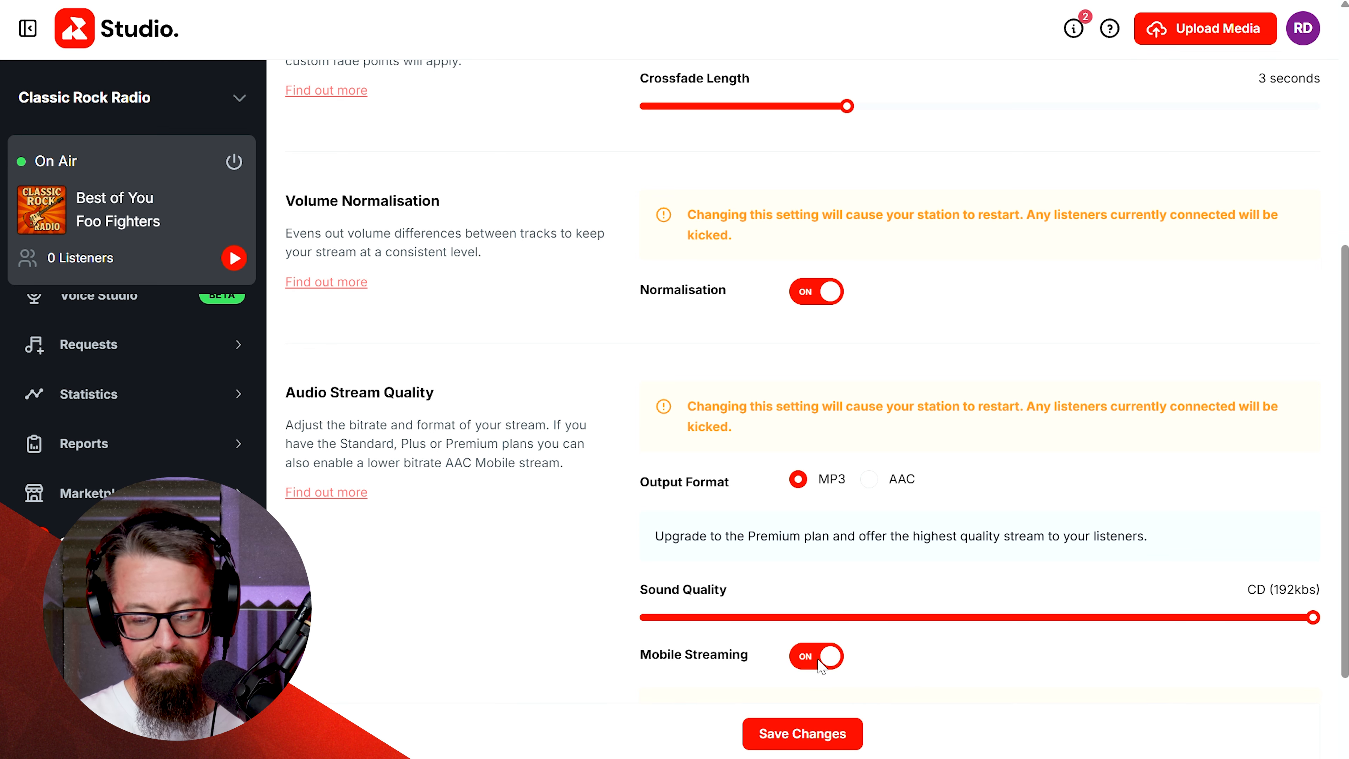
scroll(821, 664, down, 3)
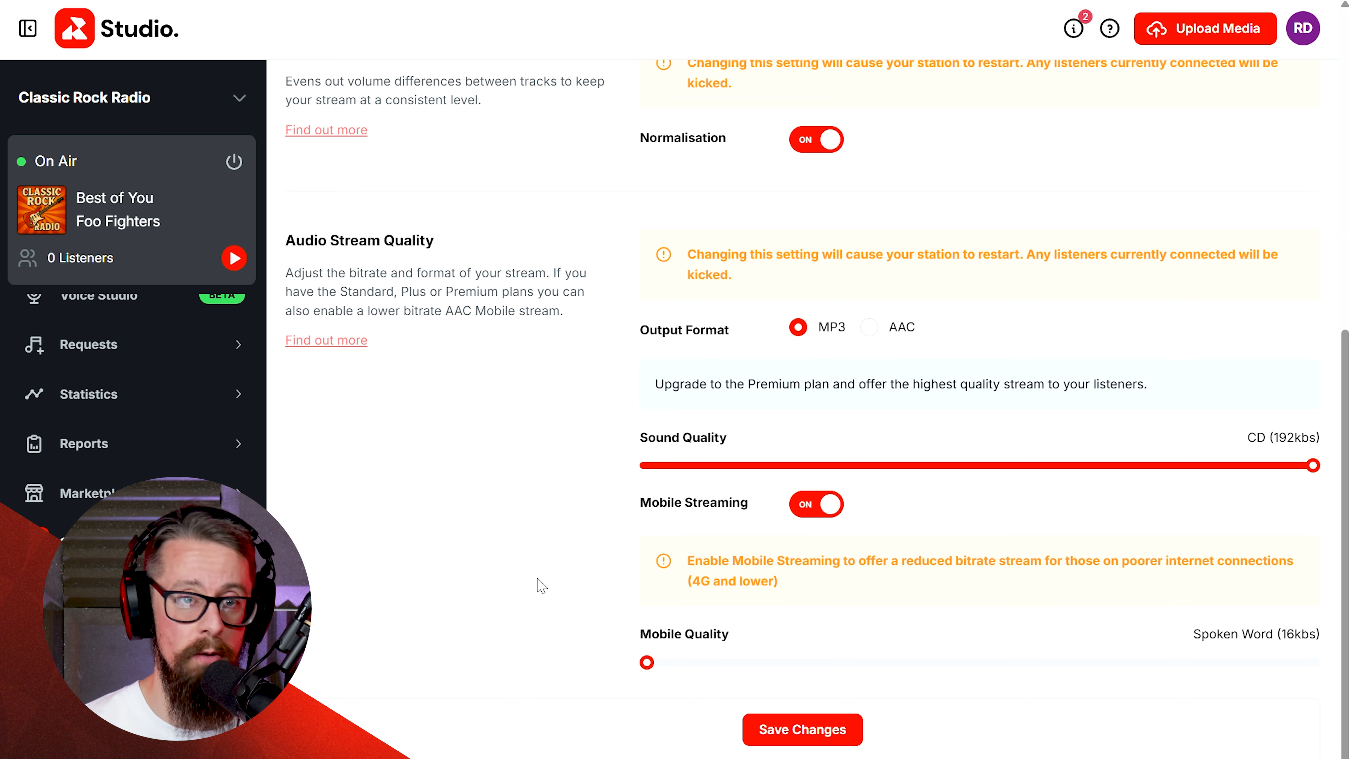
drag(647, 664, 1157, 681)
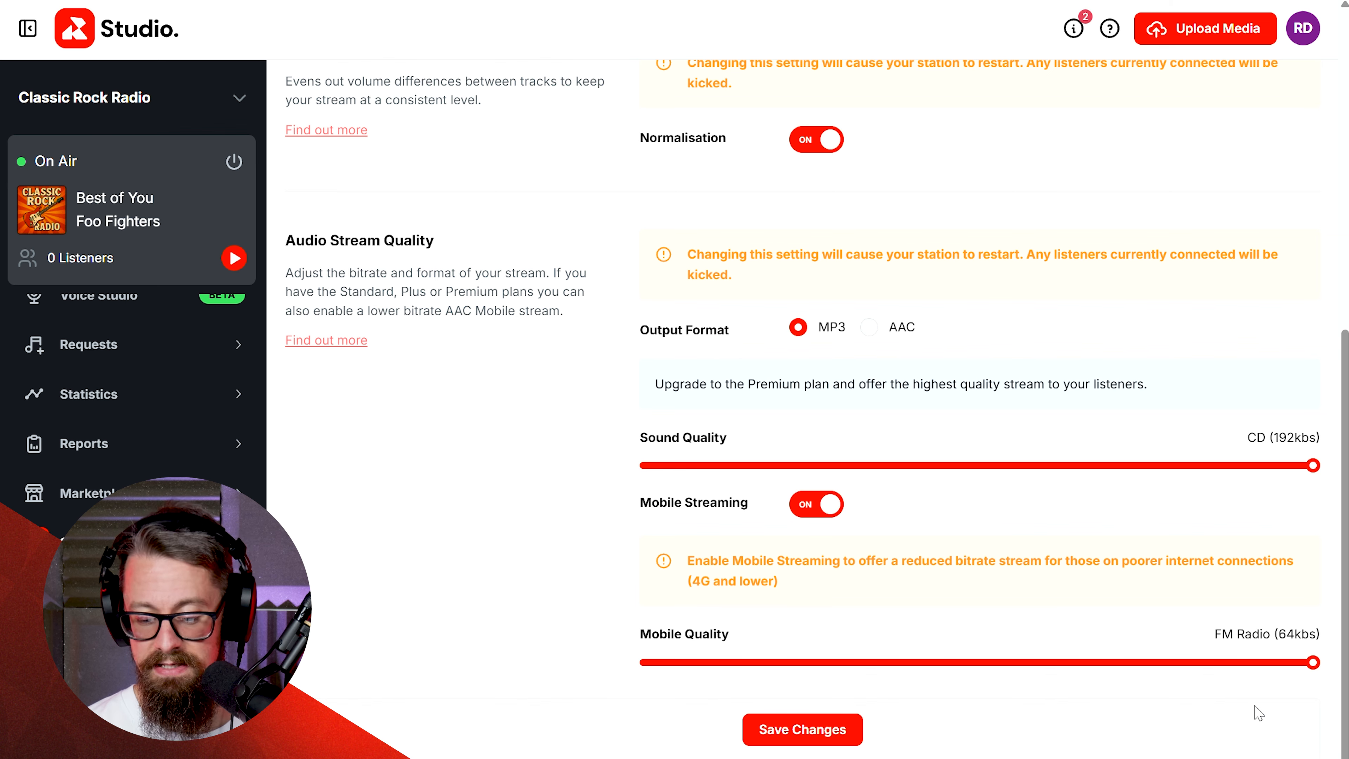
- In the Security settings, enable geo protection and block listeners from the United Kingdom and from unknown locations
scroll(1086, 281, up, 10)
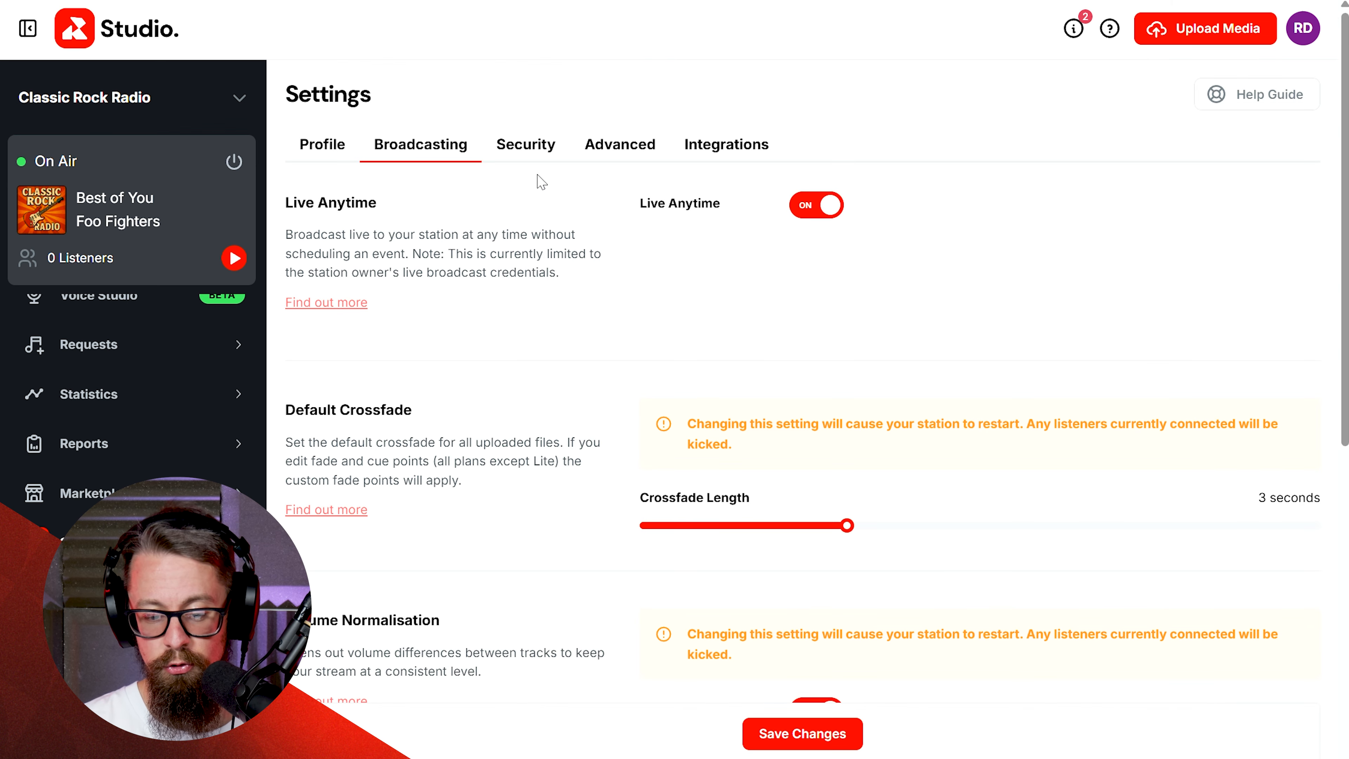
click(527, 149)
click(750, 90)
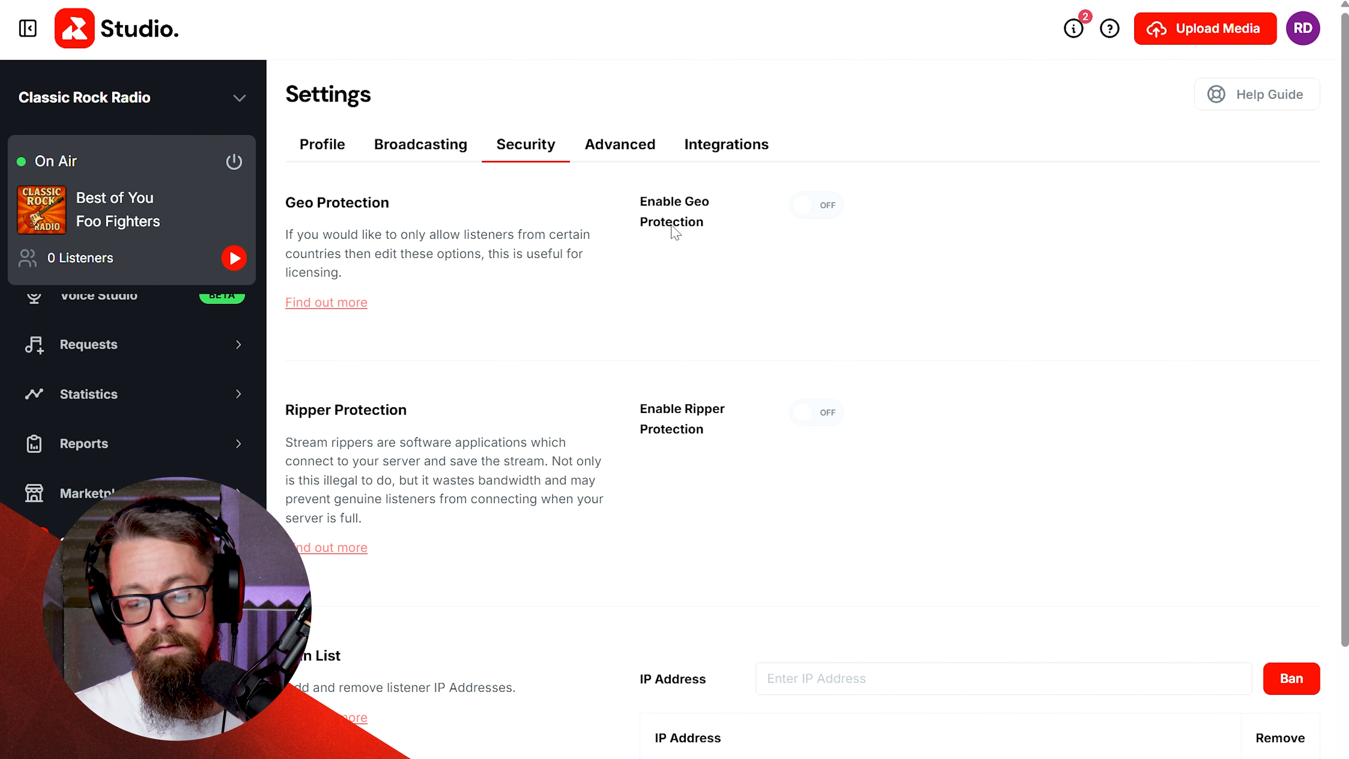
click(815, 208)
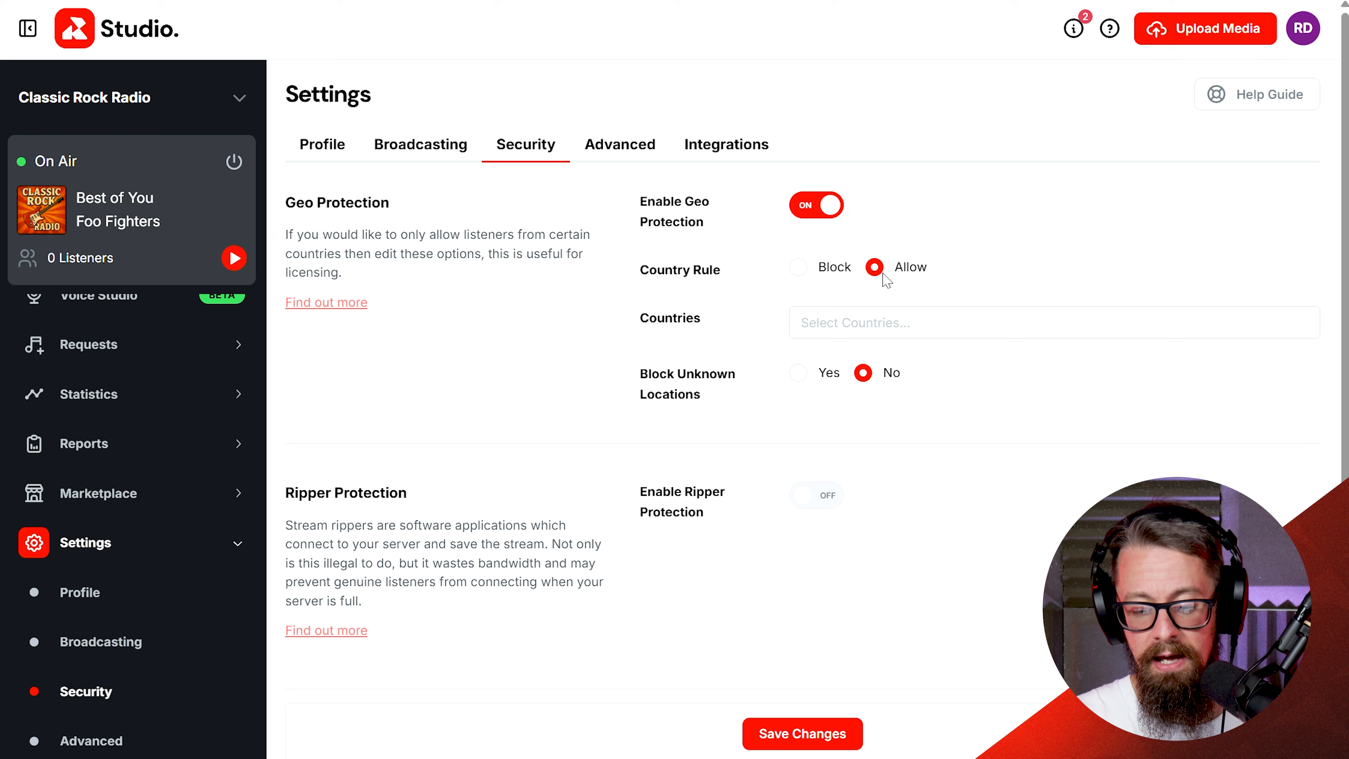
click(835, 329)
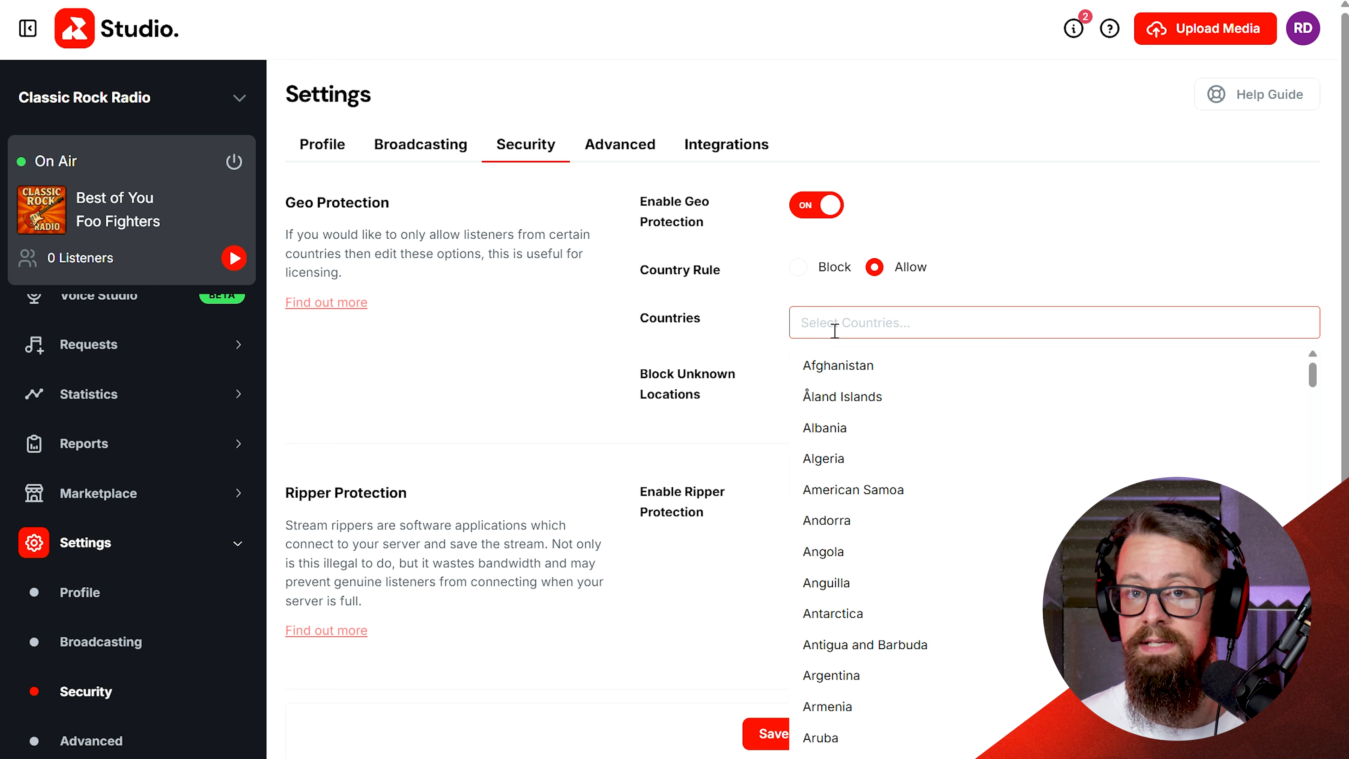
text(Unite)
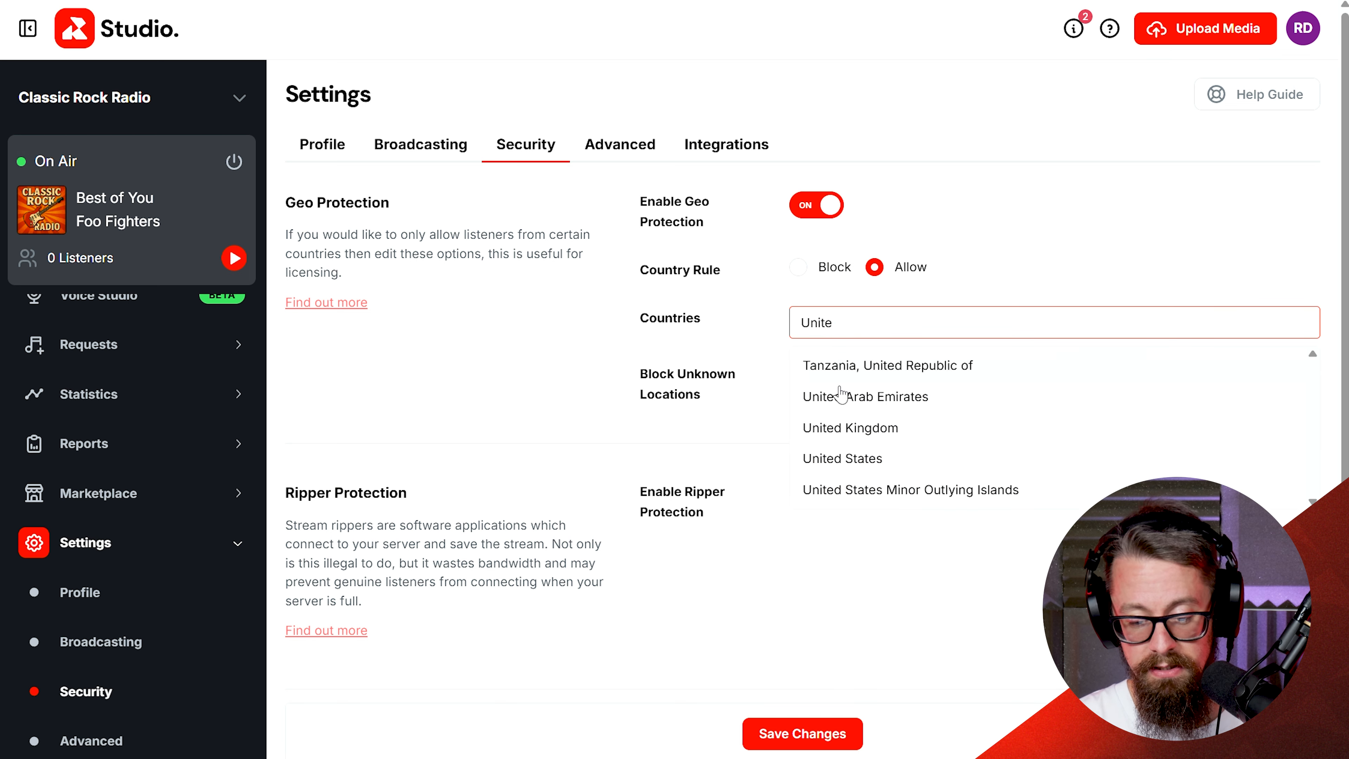
click(848, 428)
click(1012, 265)
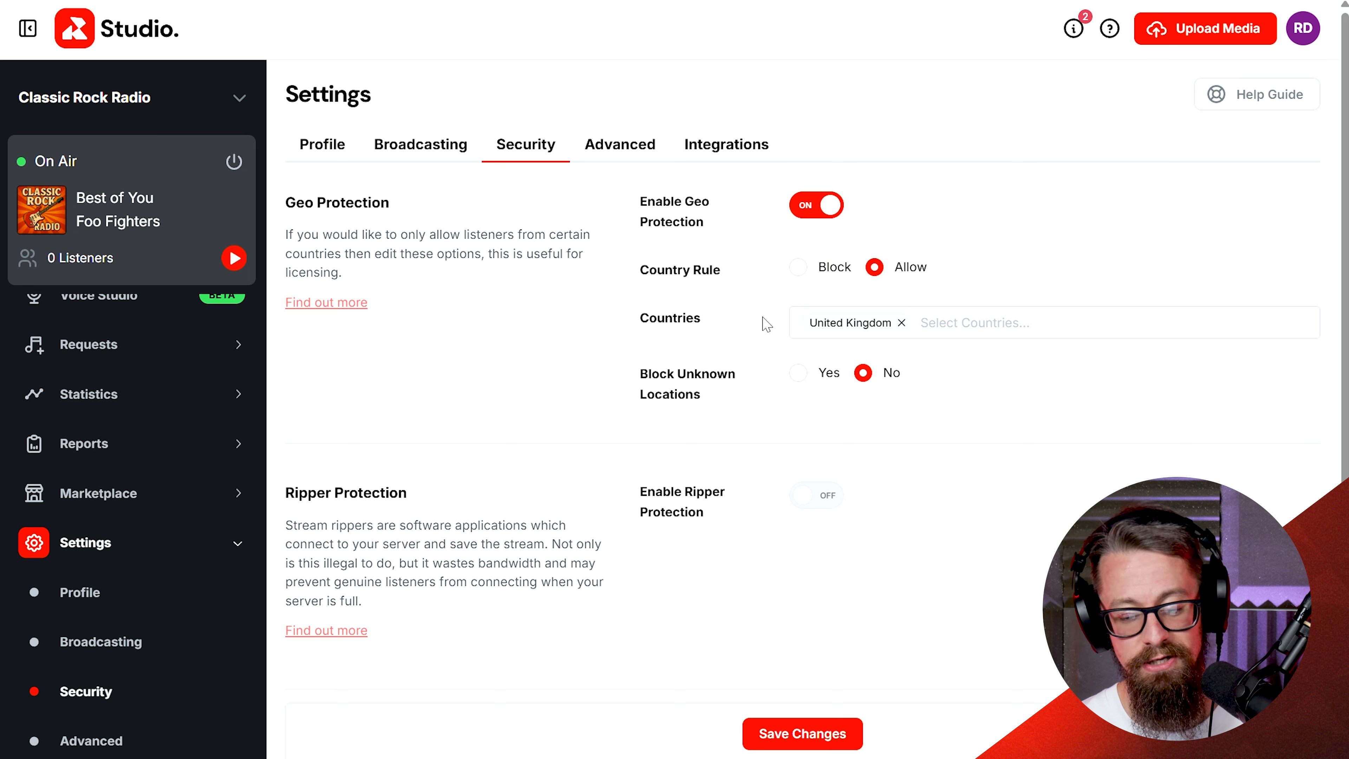
click(798, 277)
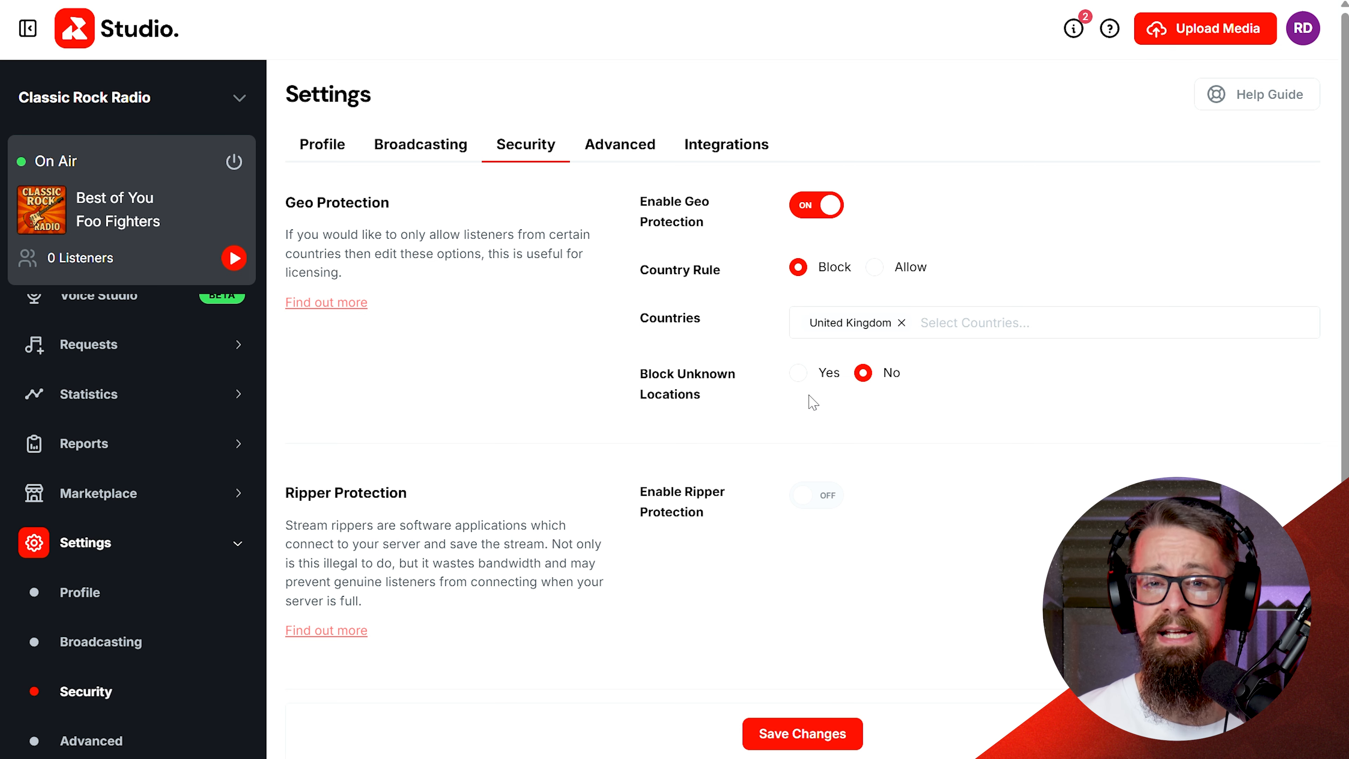
click(798, 373)
- Enable ripper protection, activate its Software field for entry, and view the ban list below it
scroll(946, 465, down, 2)
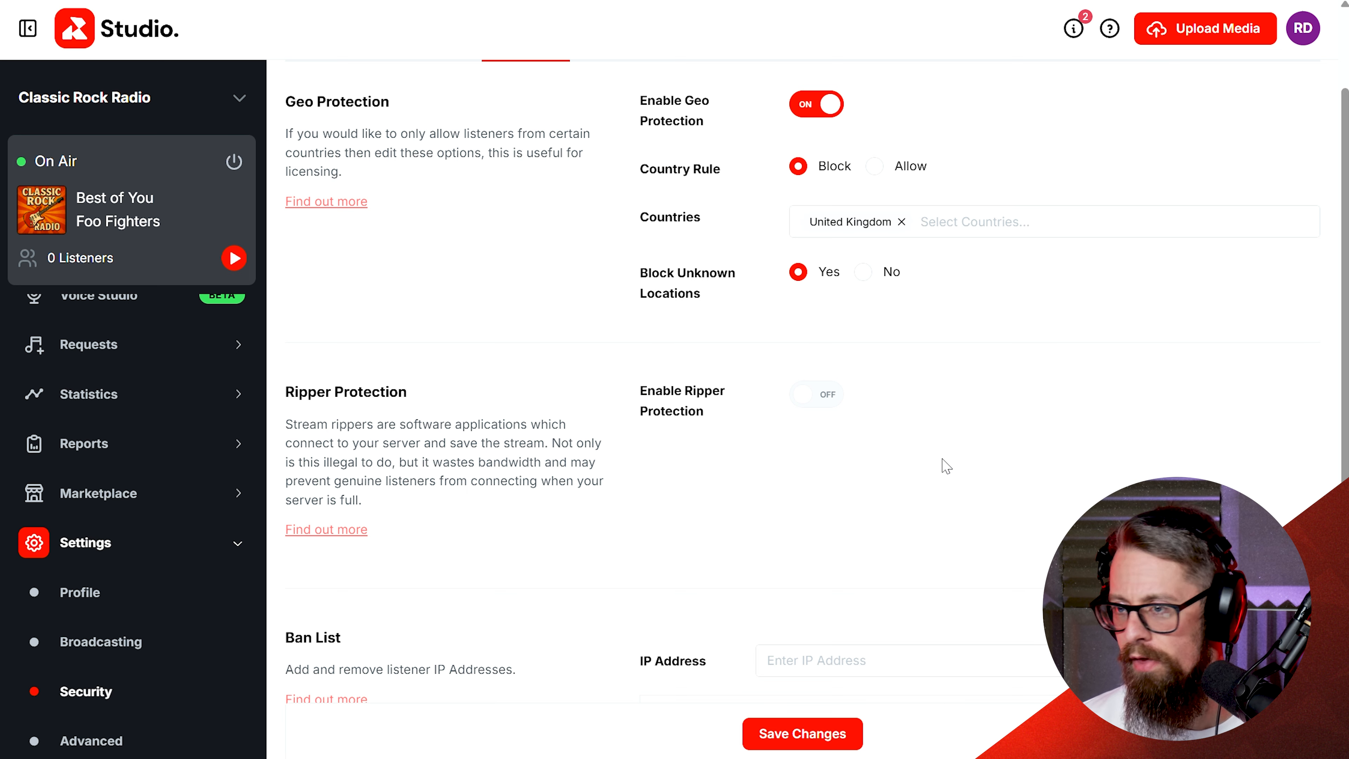
click(823, 404)
click(877, 474)
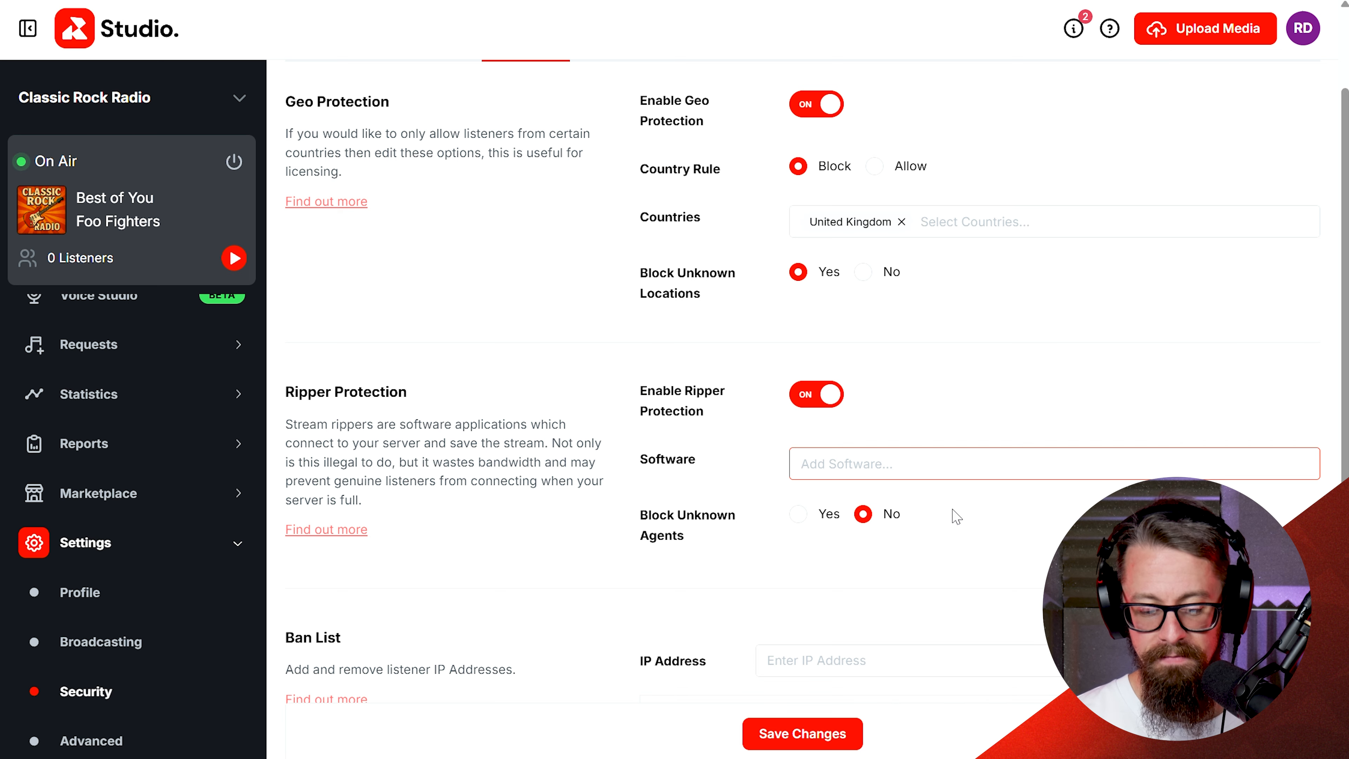
scroll(988, 547, down, 2)
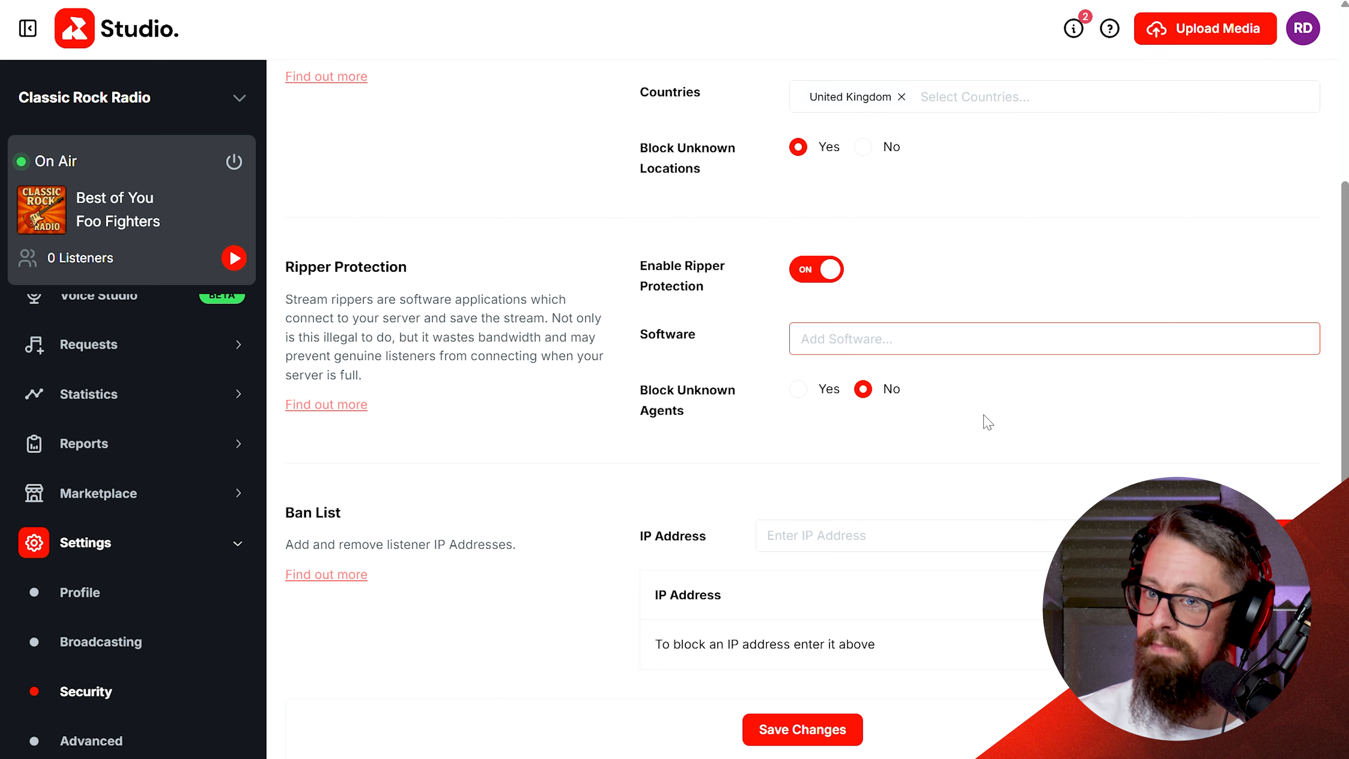
- Open the Advanced settings and enable album separation
scroll(987, 422, up, 5)
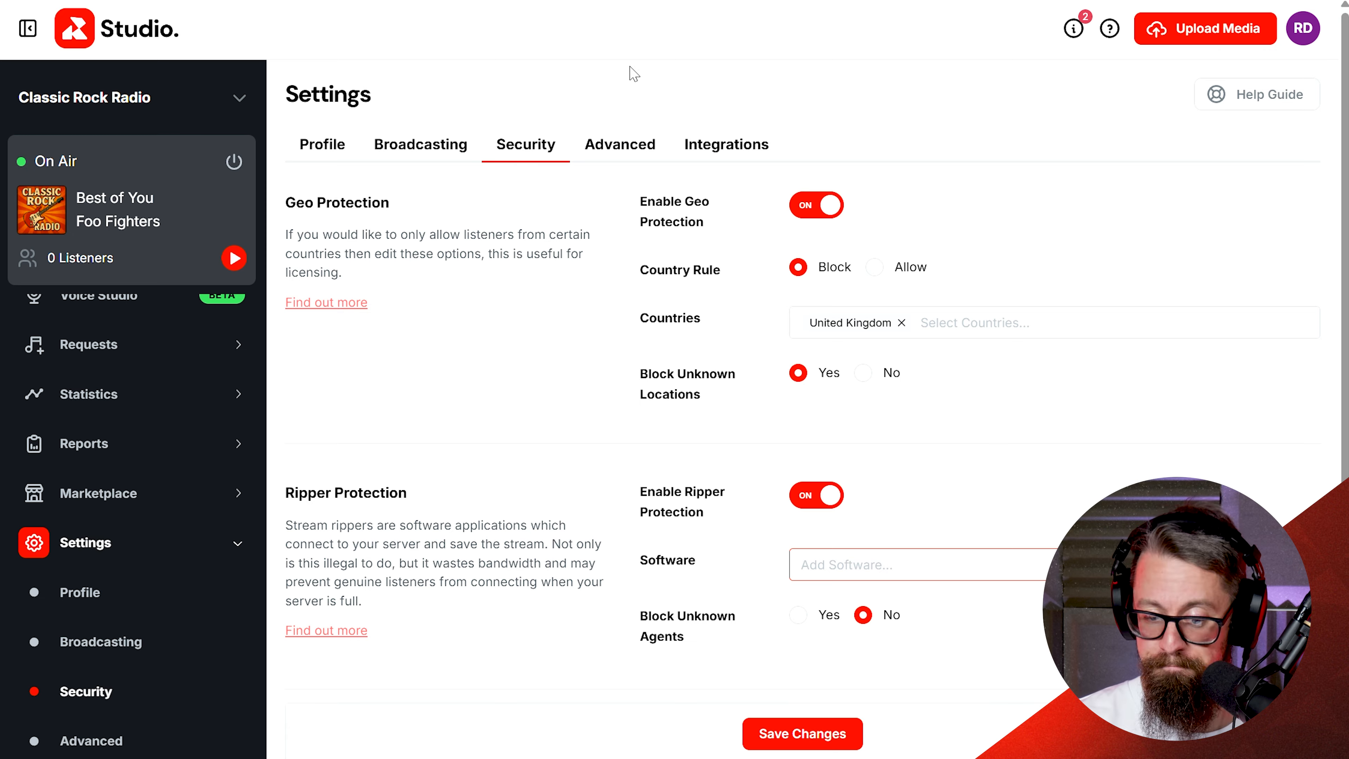
click(640, 142)
click(743, 99)
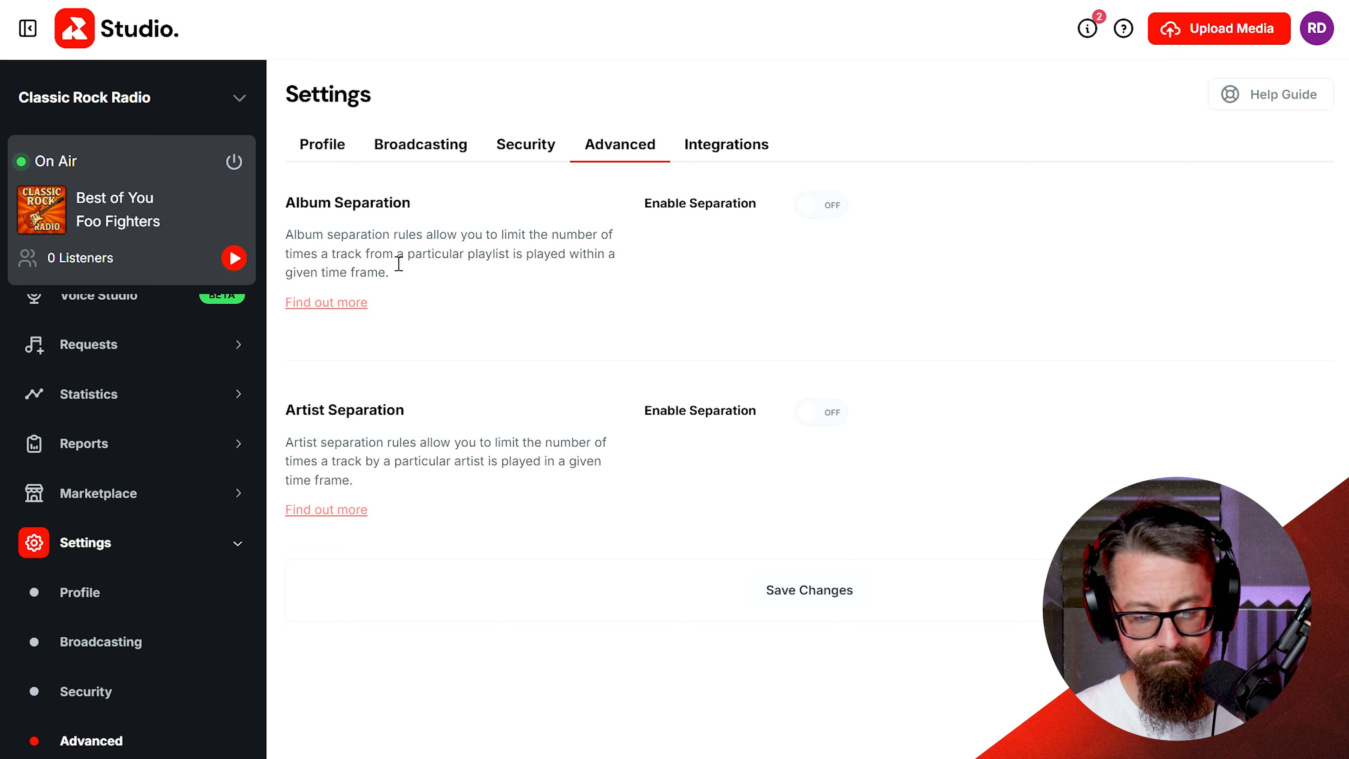
click(831, 208)
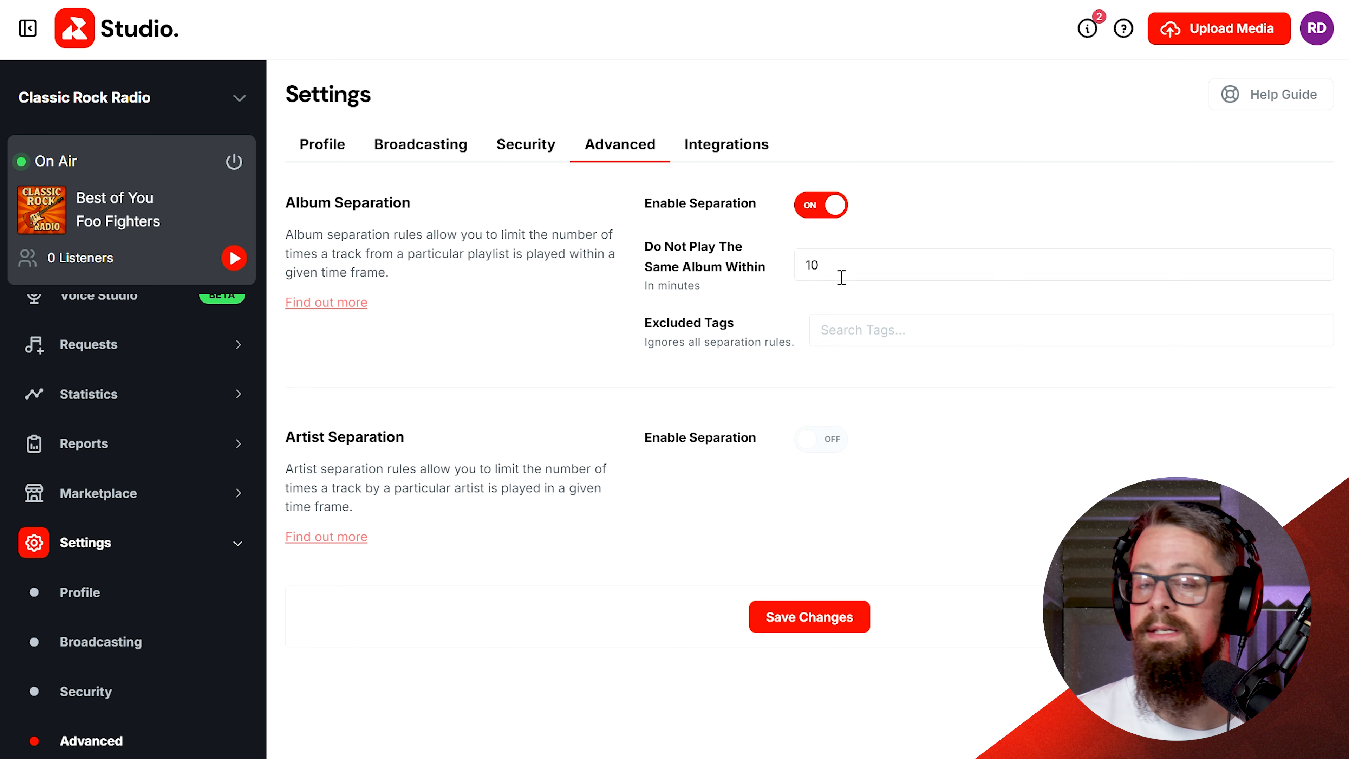
- Enable artist separation and set the interval for not playing the same artist to 60 minutes
click(827, 450)
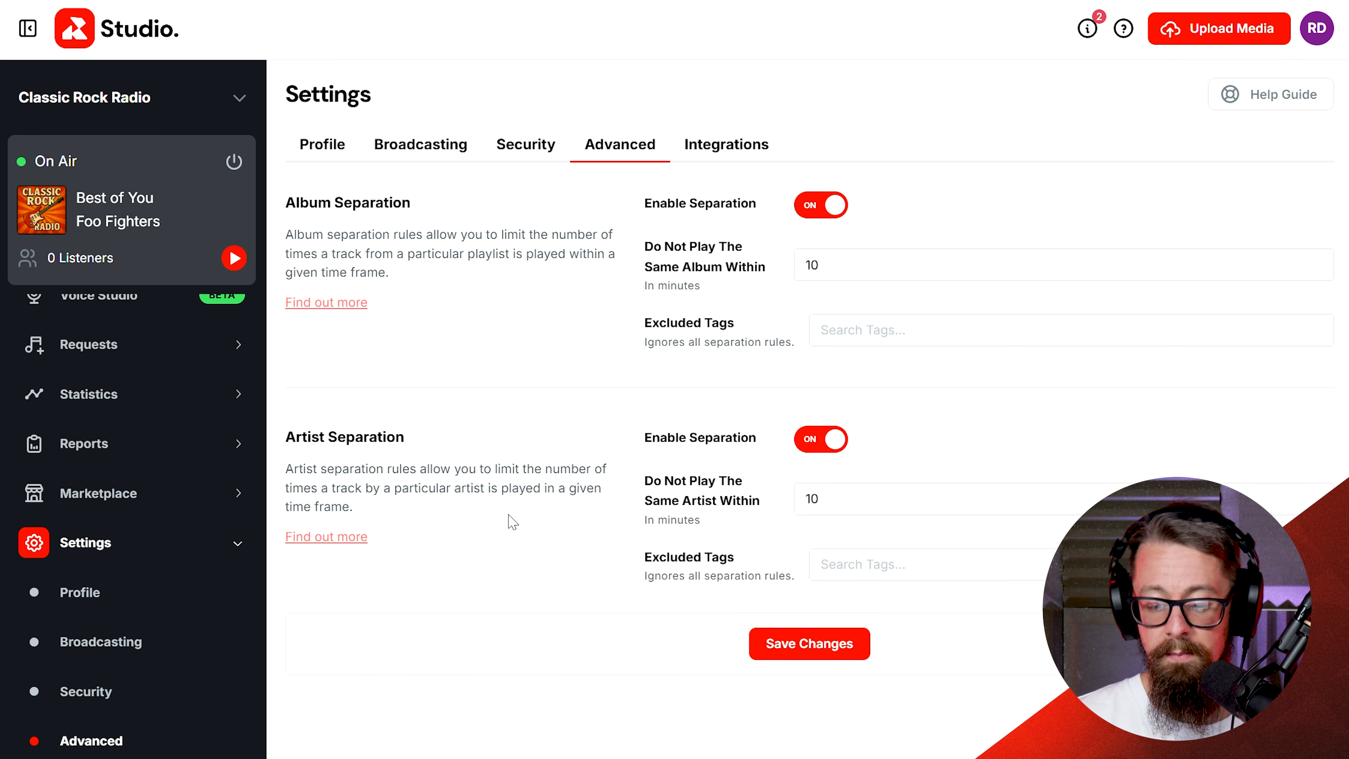
click(854, 500)
key(BackSpace)
key(BackSpace)
text(60)
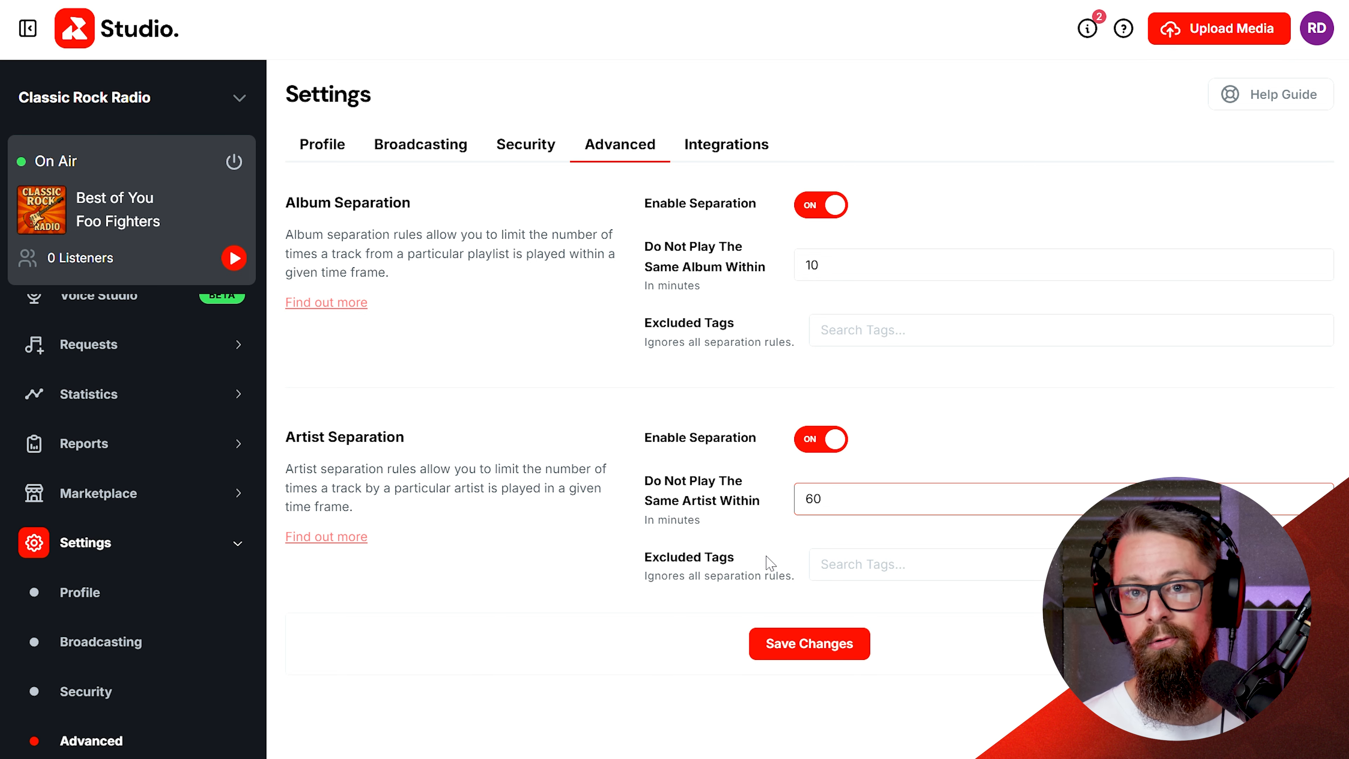
- Add the Station IDs tag to the excluded tags of the artist separation rule
drag(770, 563, 882, 581)
click(871, 564)
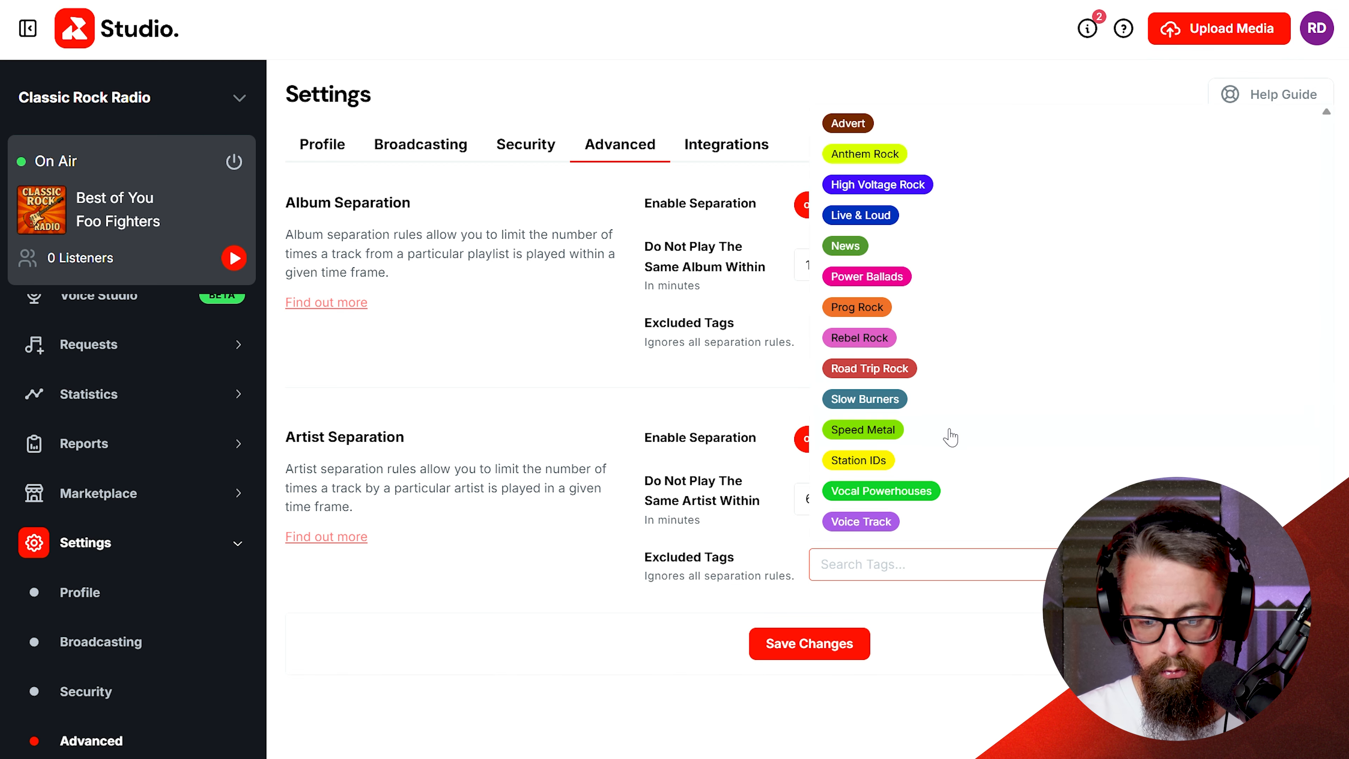
click(869, 463)
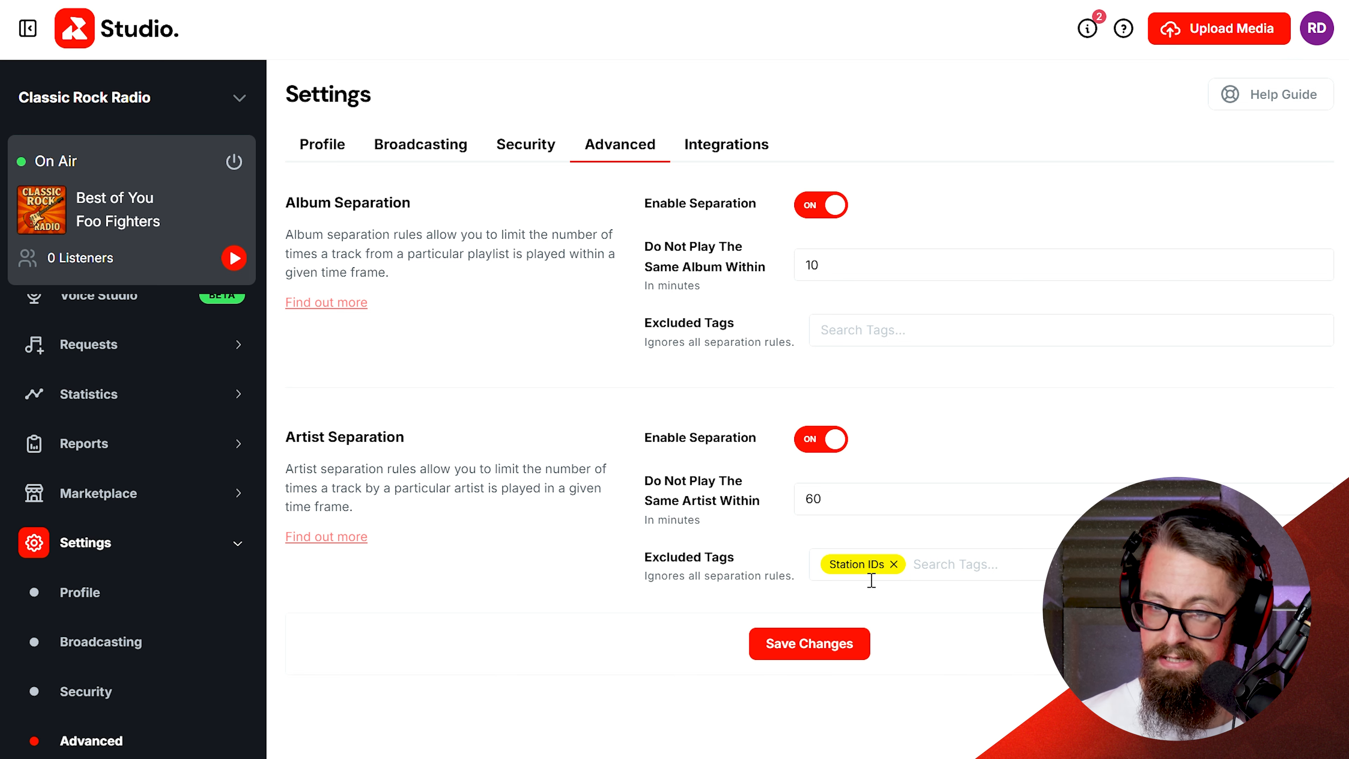
- Open the Integrations settings and review the available services, from Podcast.co, Zapier and Mixcloud to TuneIn and Syndicast
click(728, 144)
click(753, 90)
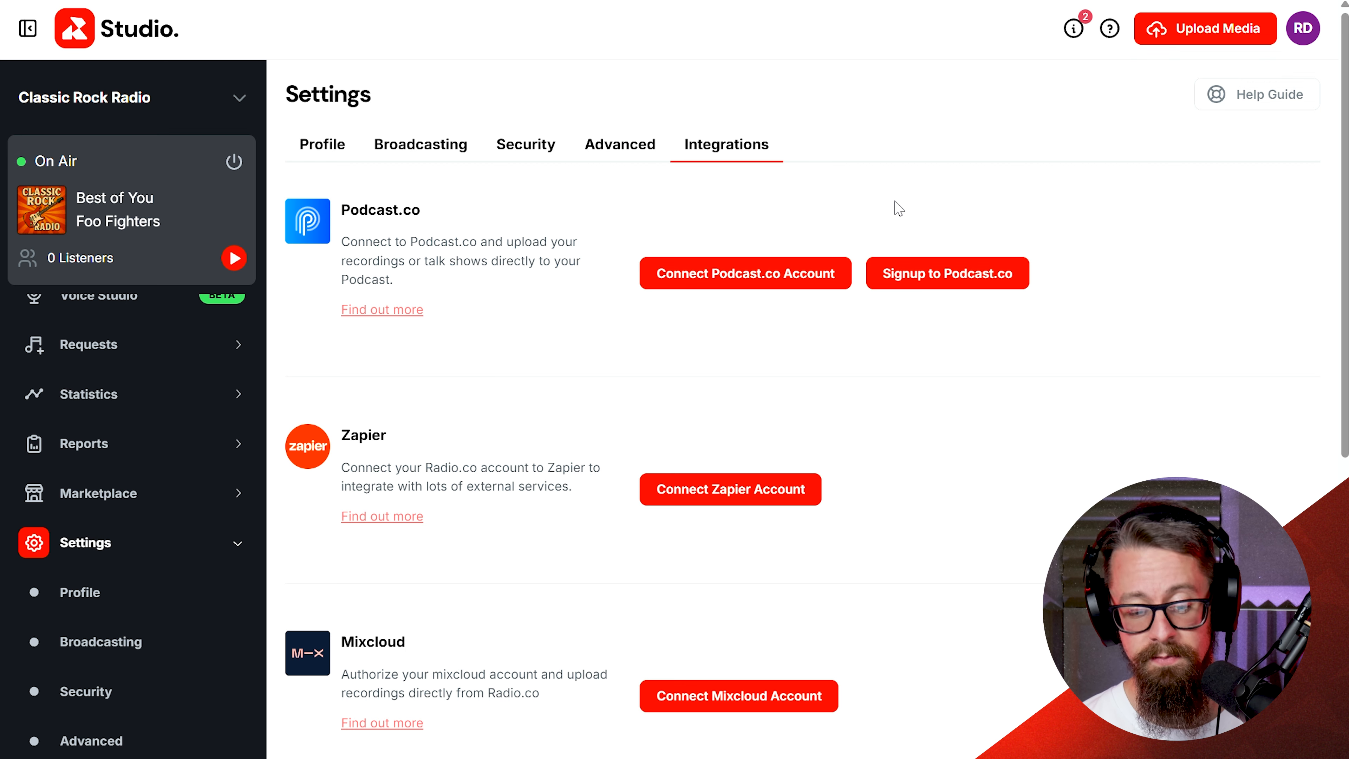
scroll(950, 449, down, 3)
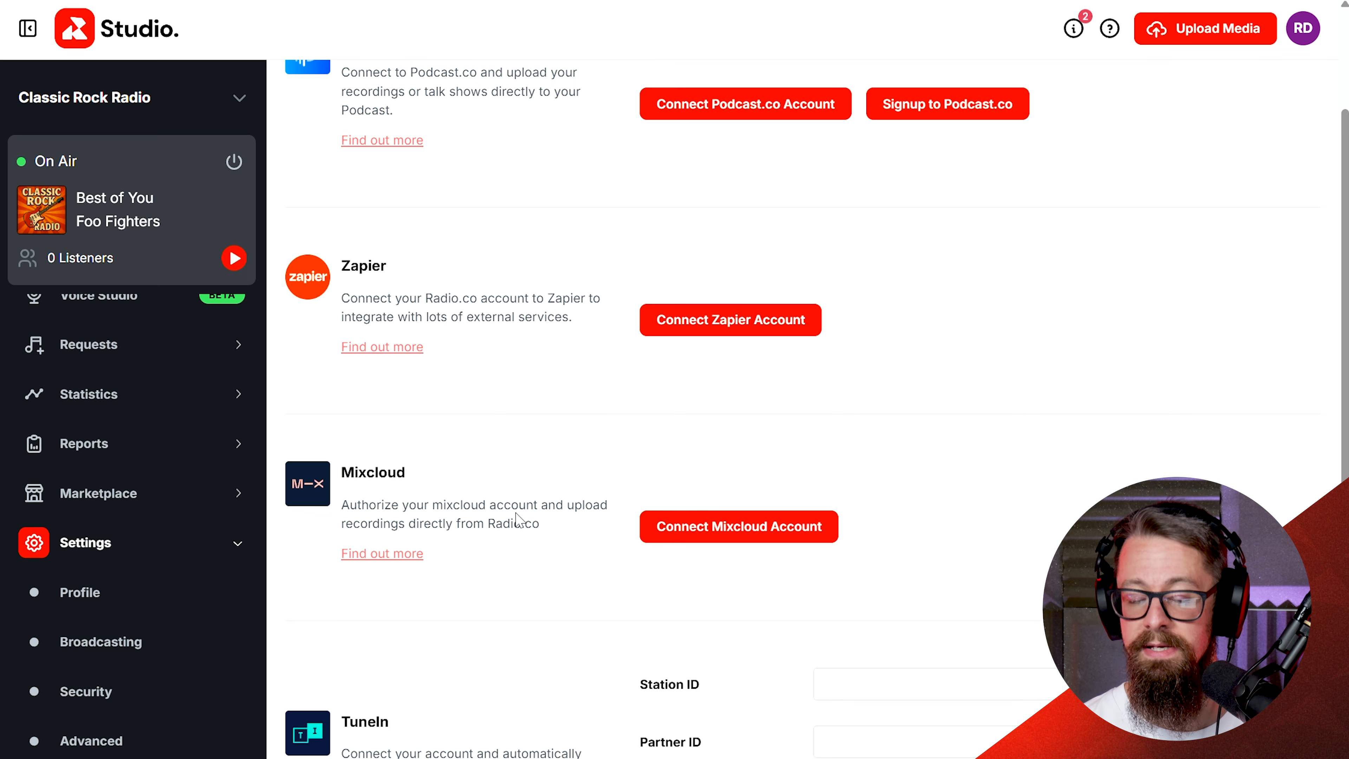
scroll(520, 519, down, 5)
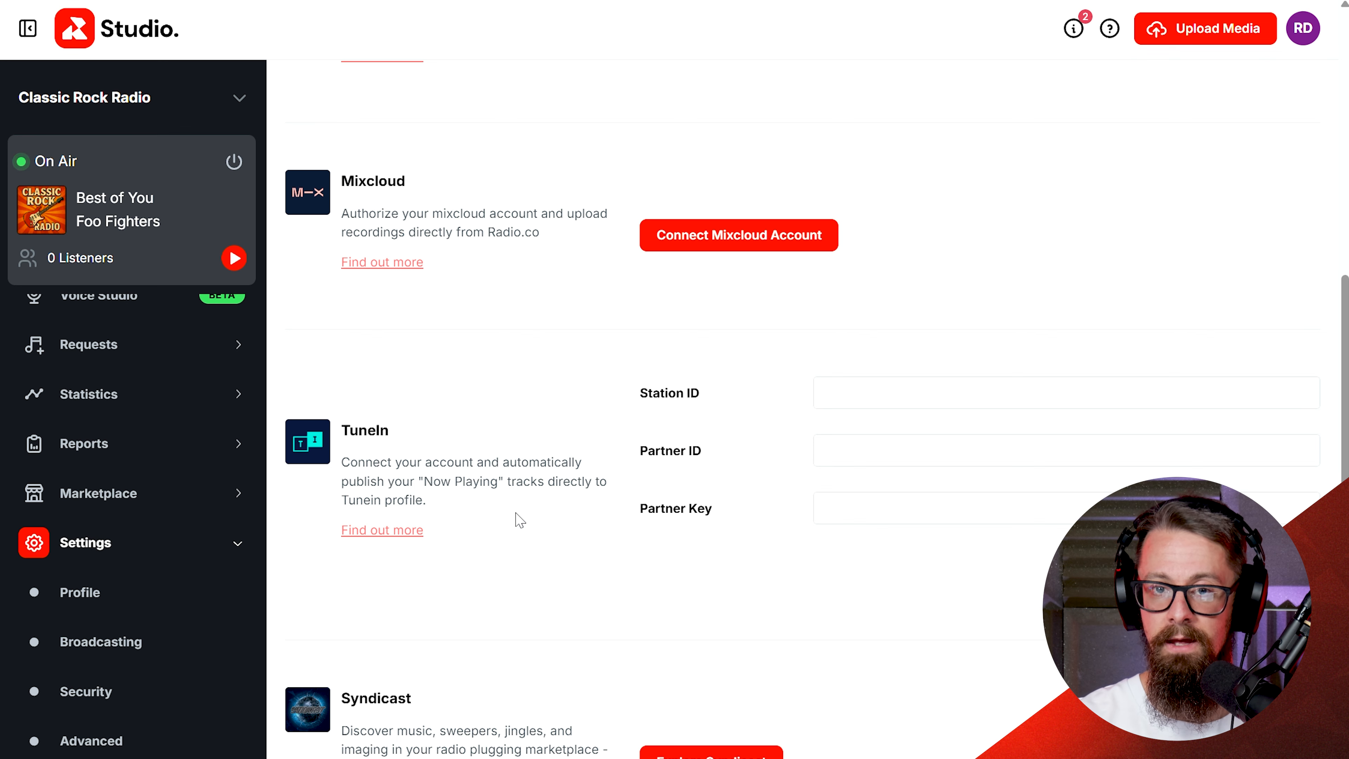
scroll(520, 519, down, 1)
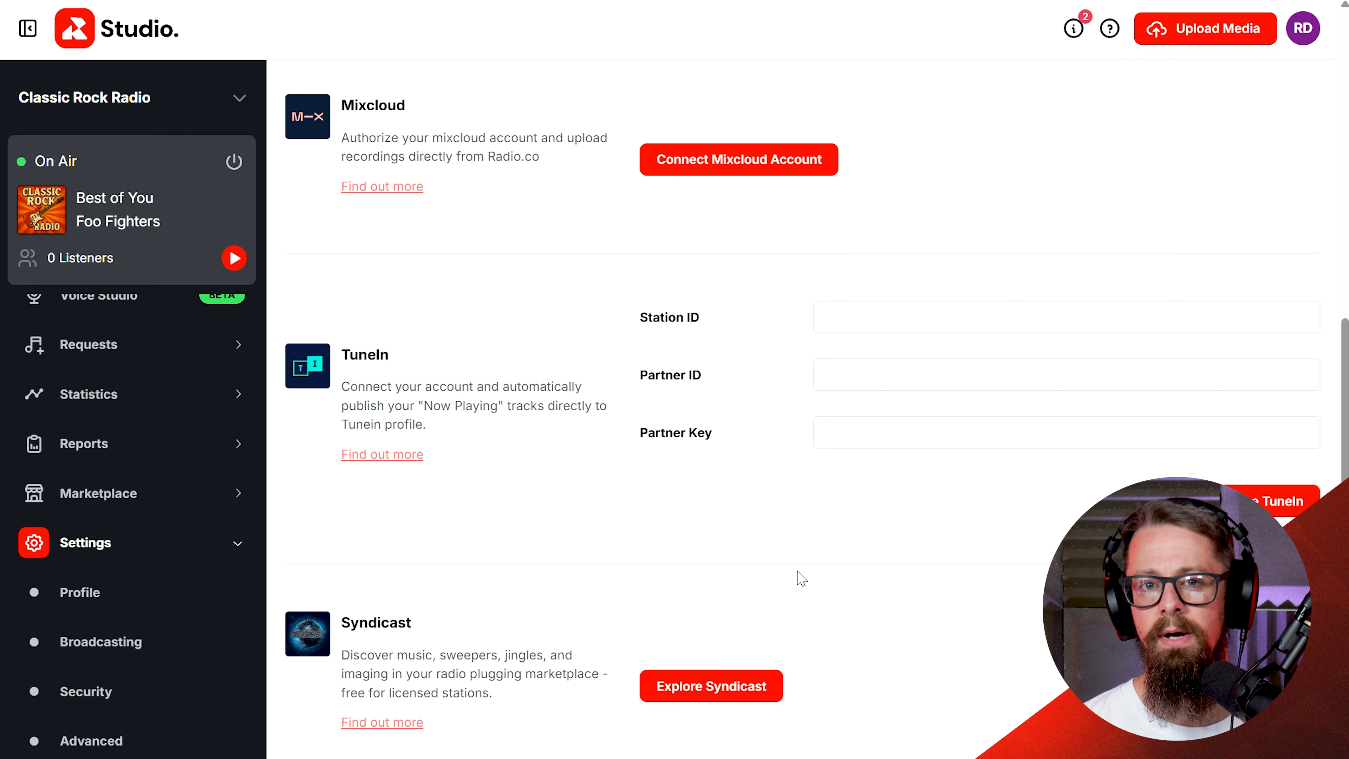
scroll(1012, 187, up, 8)
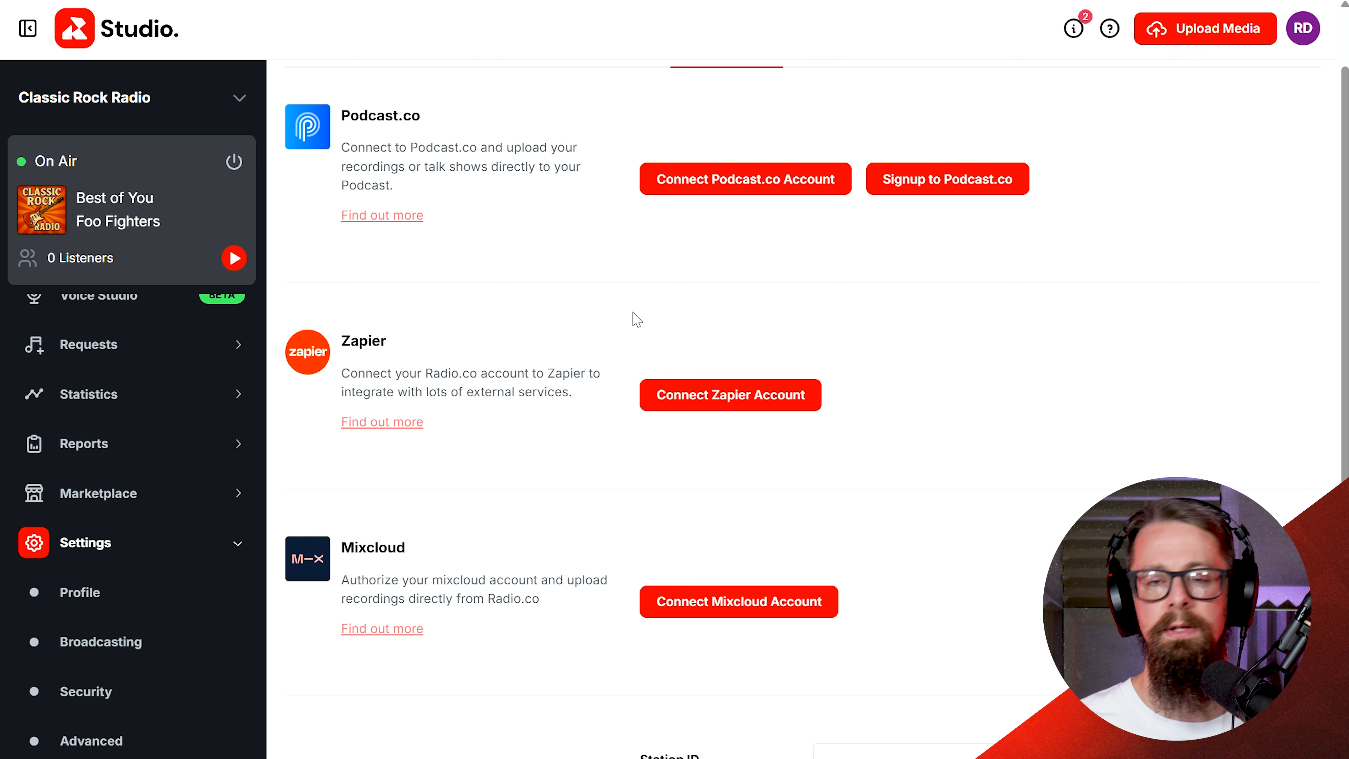
scroll(637, 318, up, 2)
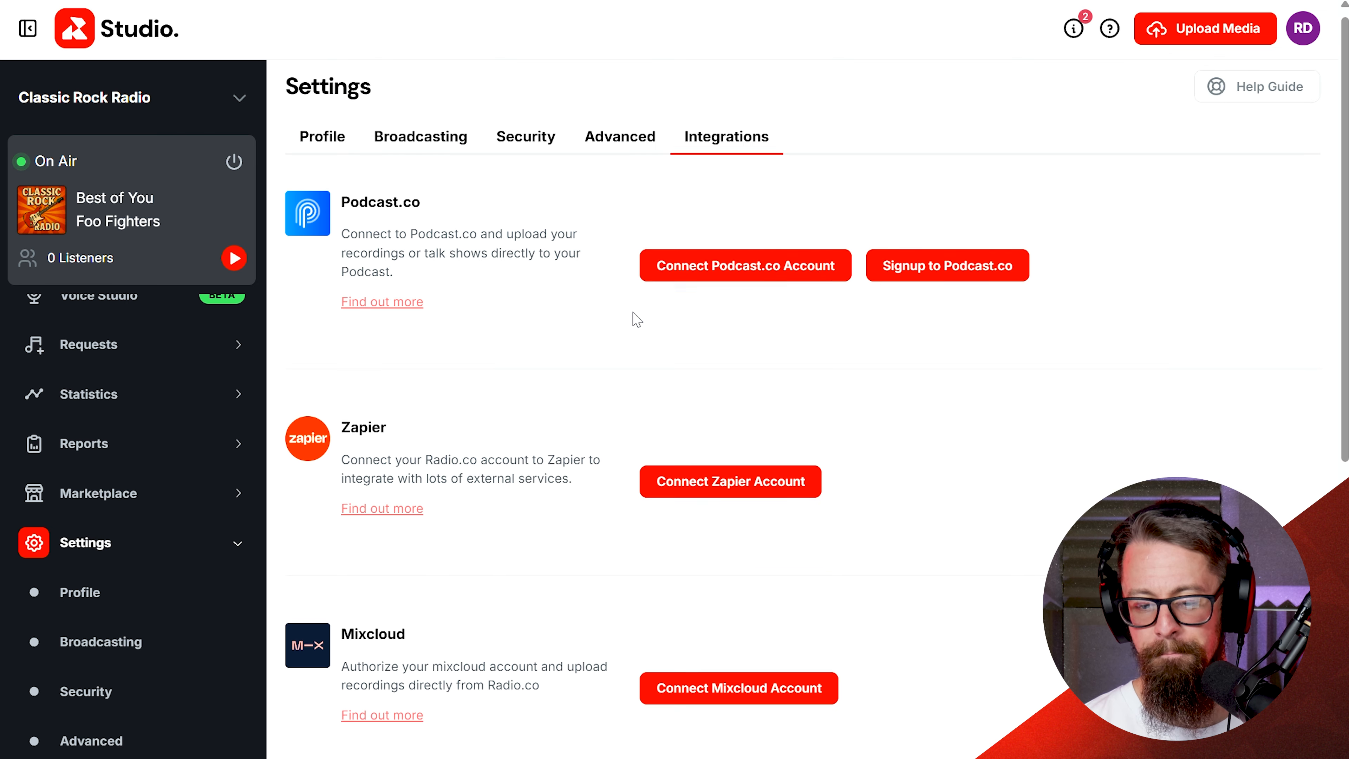